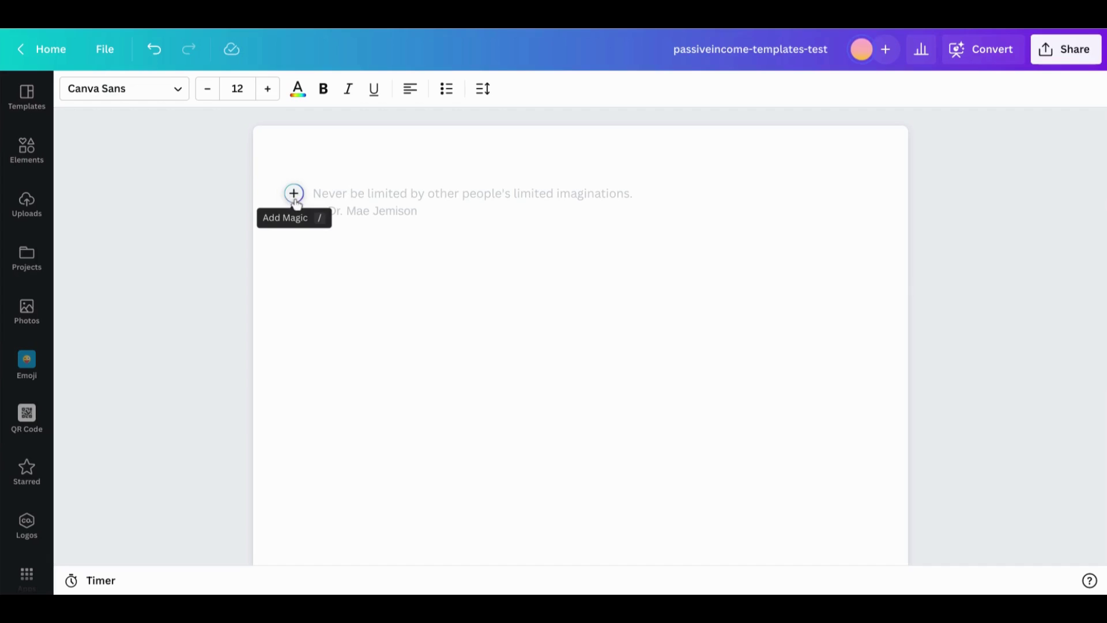
# Open the + Add Magic menu of insertable blocks in the blank doc
pyautogui.click(294, 195)
pyautogui.scroll(-1, 360, 253)
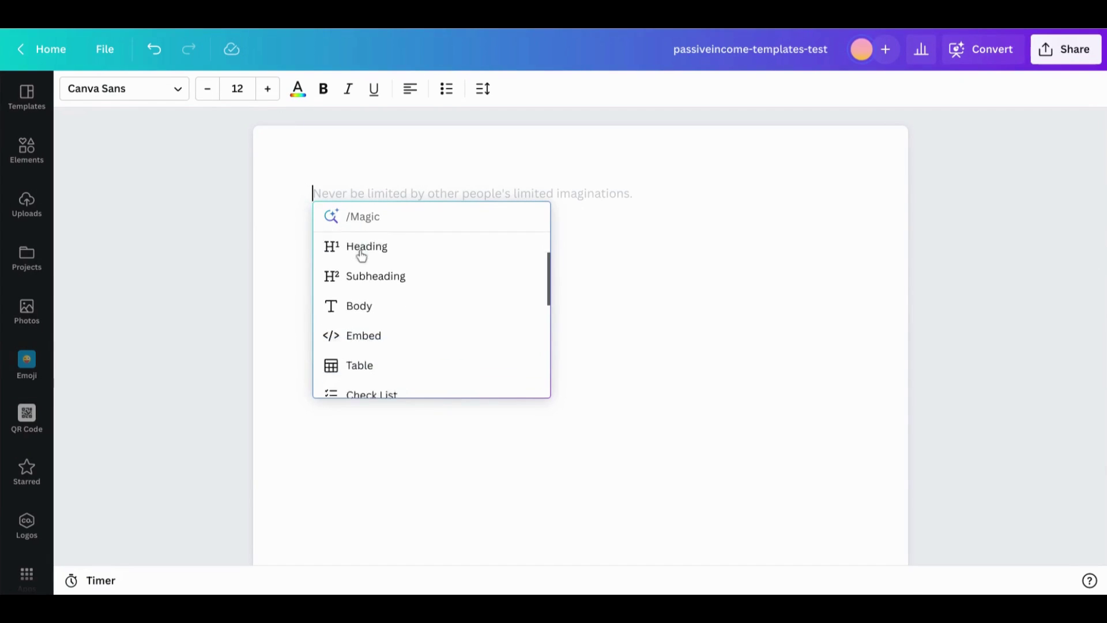
pyautogui.scroll(-2, 360, 254)
pyautogui.scroll(-1, 359, 254)
pyautogui.scroll(1, 359, 254)
pyautogui.scroll(1, 360, 254)
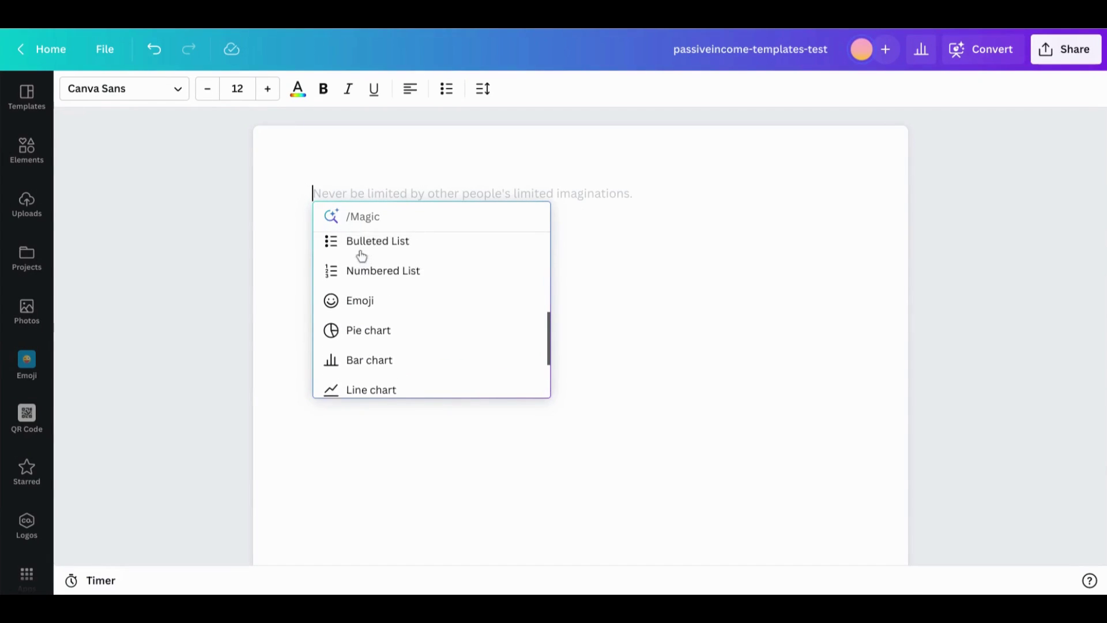
pyautogui.scroll(-1, 364, 264)
pyautogui.scroll(-2, 371, 278)
pyautogui.scroll(2, 371, 278)
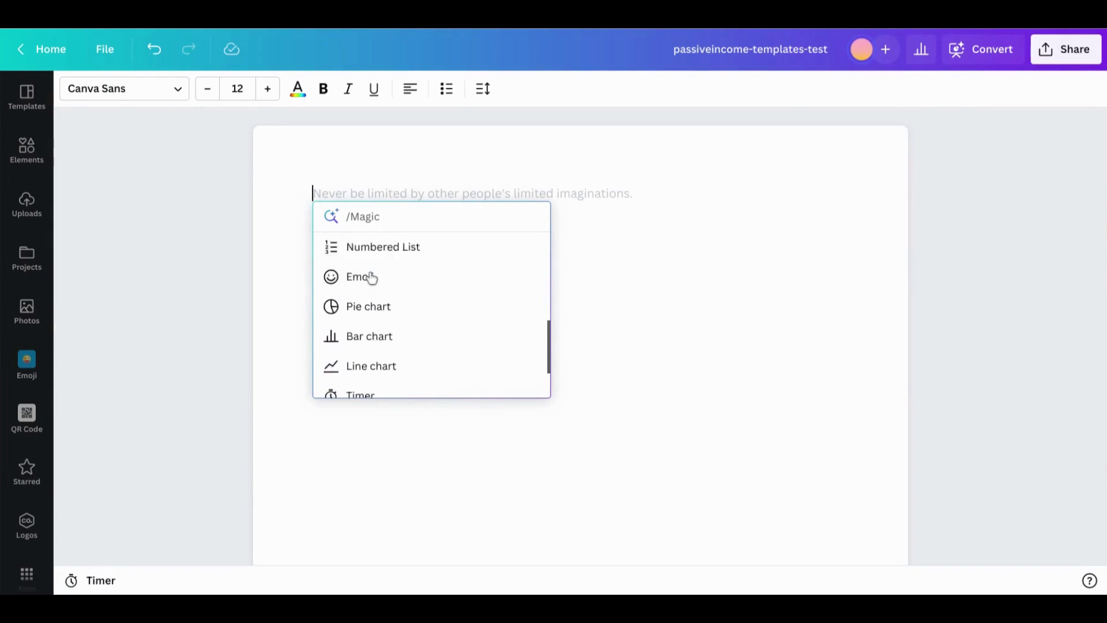
pyautogui.scroll(3, 372, 278)
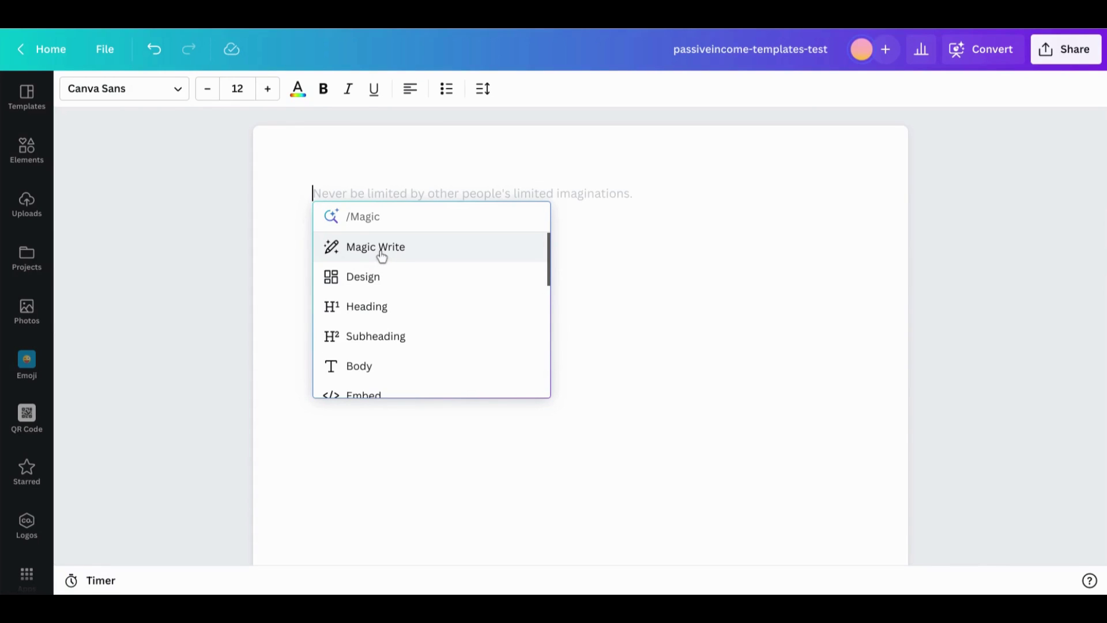
# Open Magic Write, cycle through eight example prompts, and select the last one
pyautogui.click(380, 257)
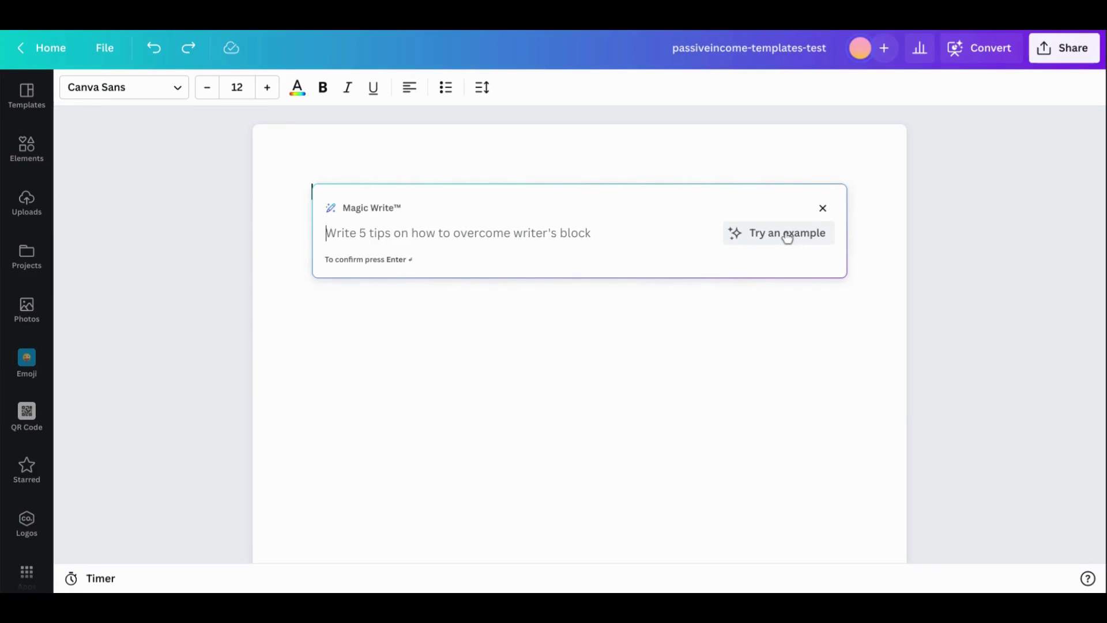
pyautogui.click(787, 233)
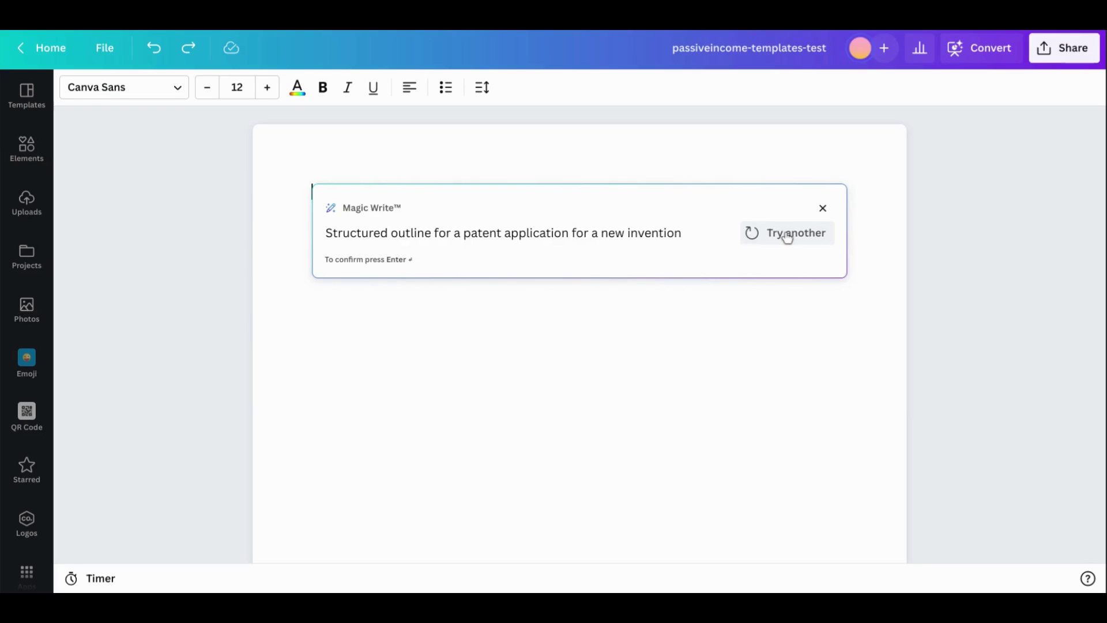
pyautogui.click(787, 232)
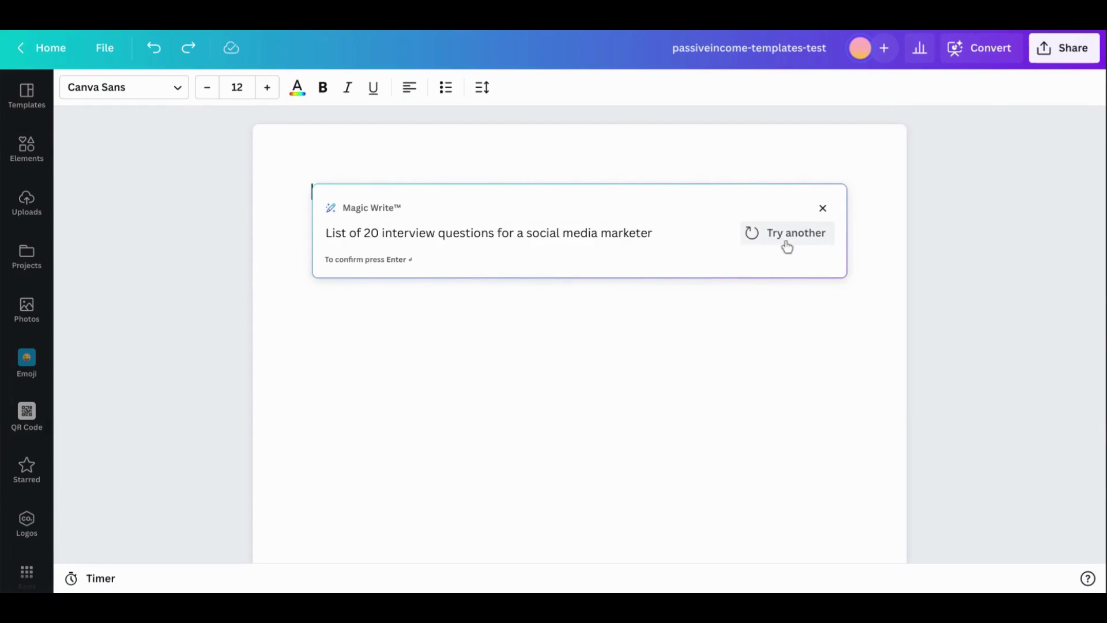
pyautogui.click(797, 241)
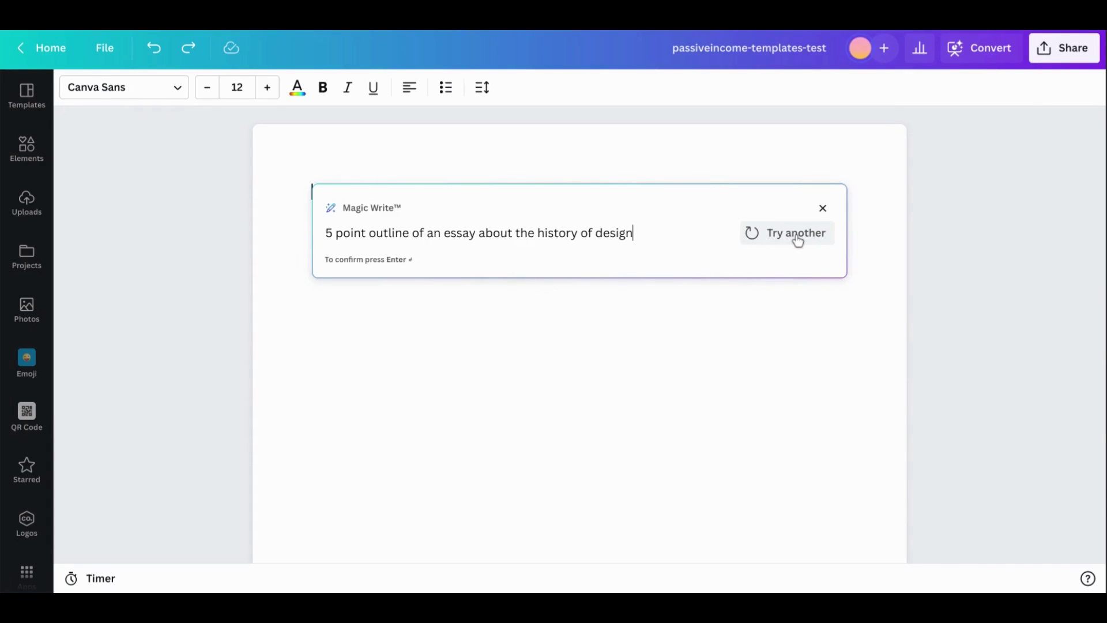
pyautogui.click(797, 240)
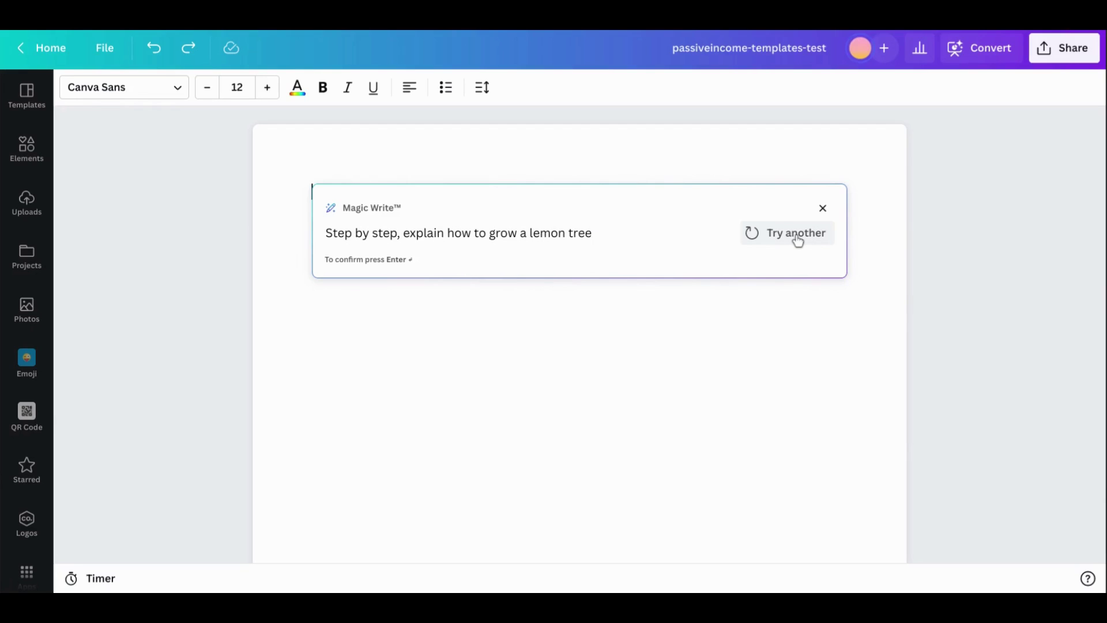
pyautogui.click(797, 240)
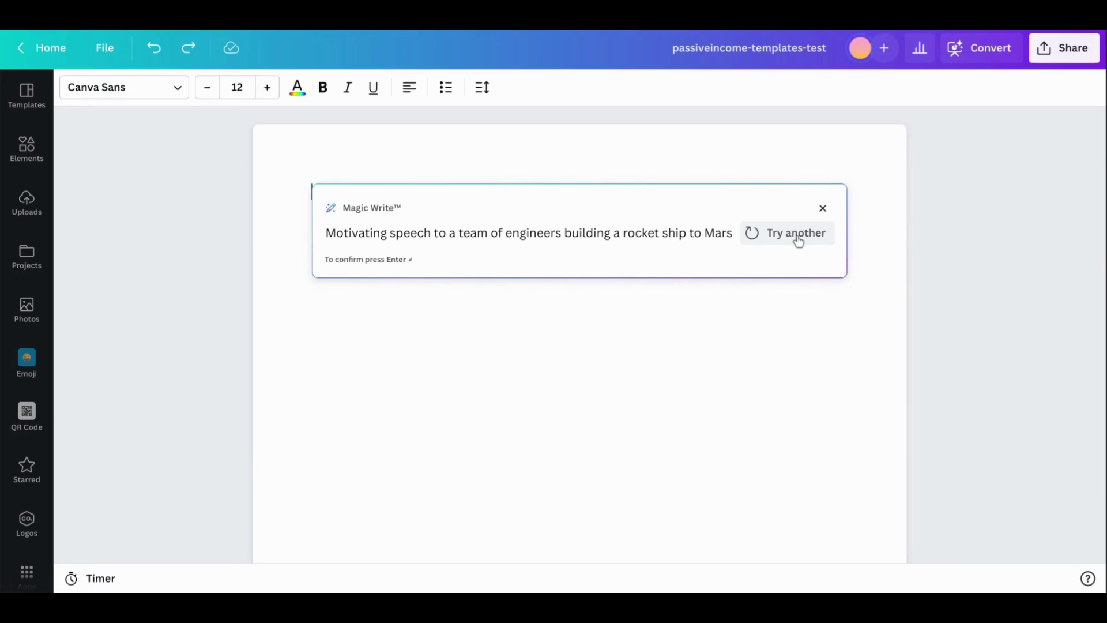
pyautogui.click(797, 237)
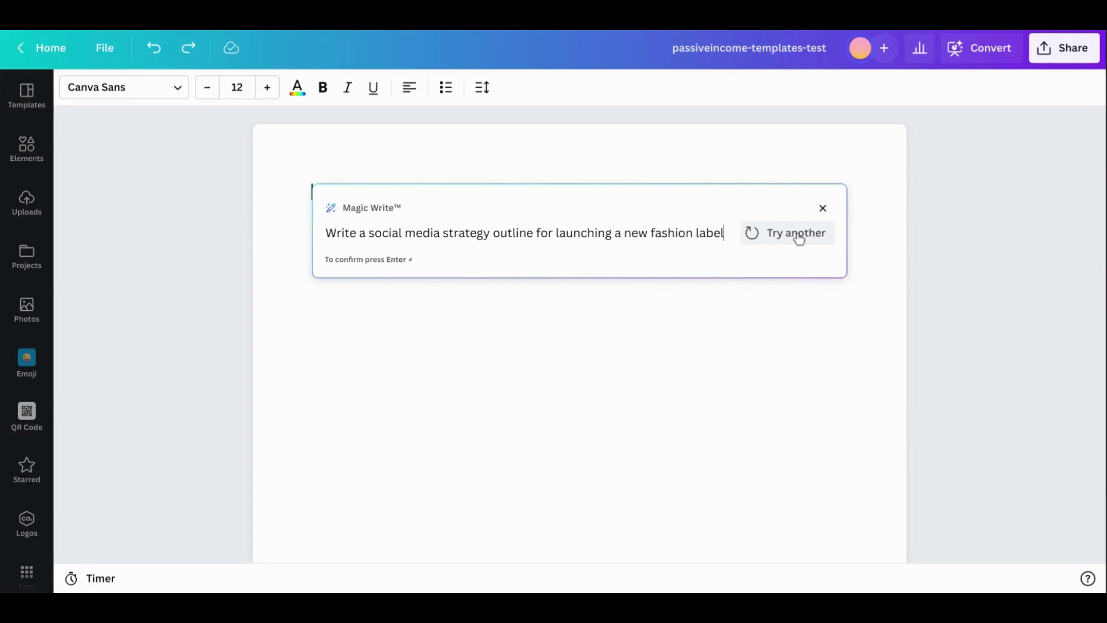
pyautogui.click(798, 240)
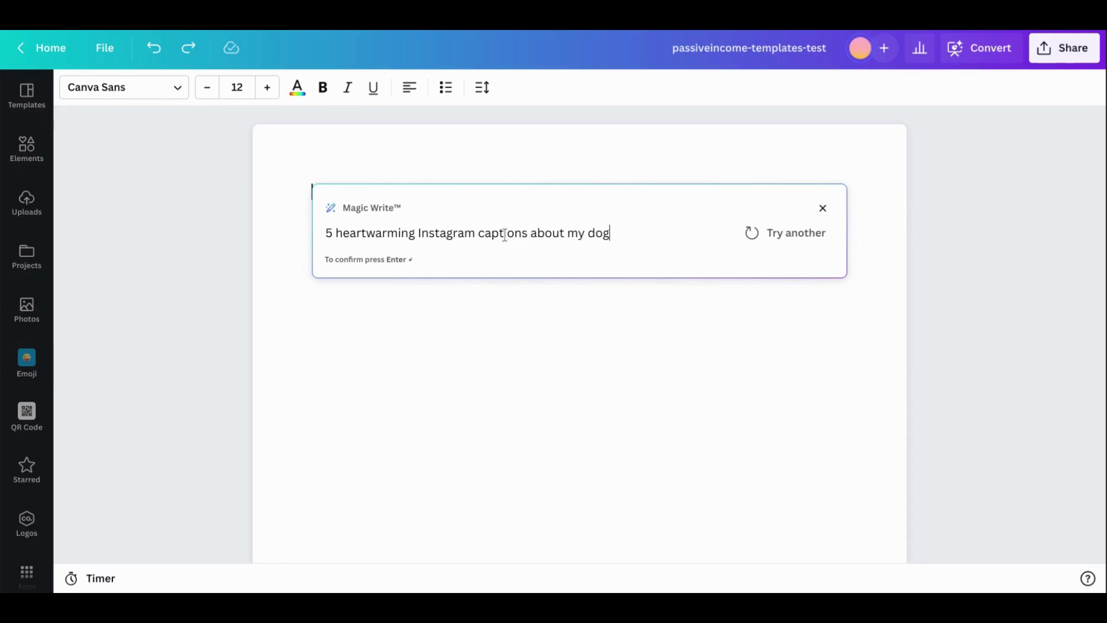
pyautogui.click(802, 240)
pyautogui.tripleClick(676, 232)
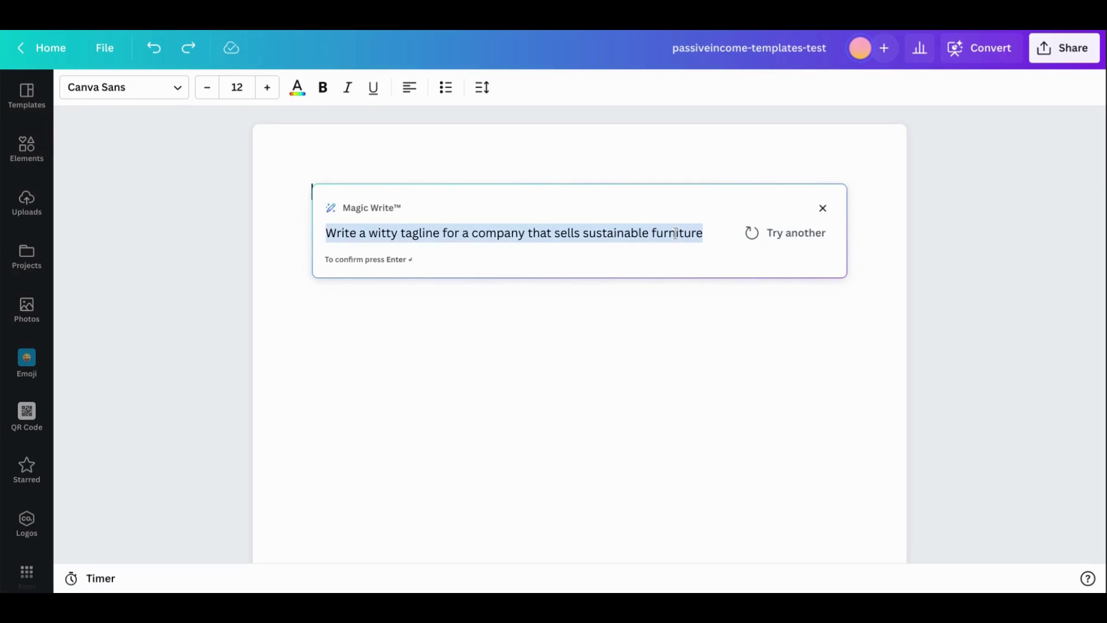
# Replace the example with a Christmas children's activity book description prompt and generate it
pyautogui.press('BackSpace')
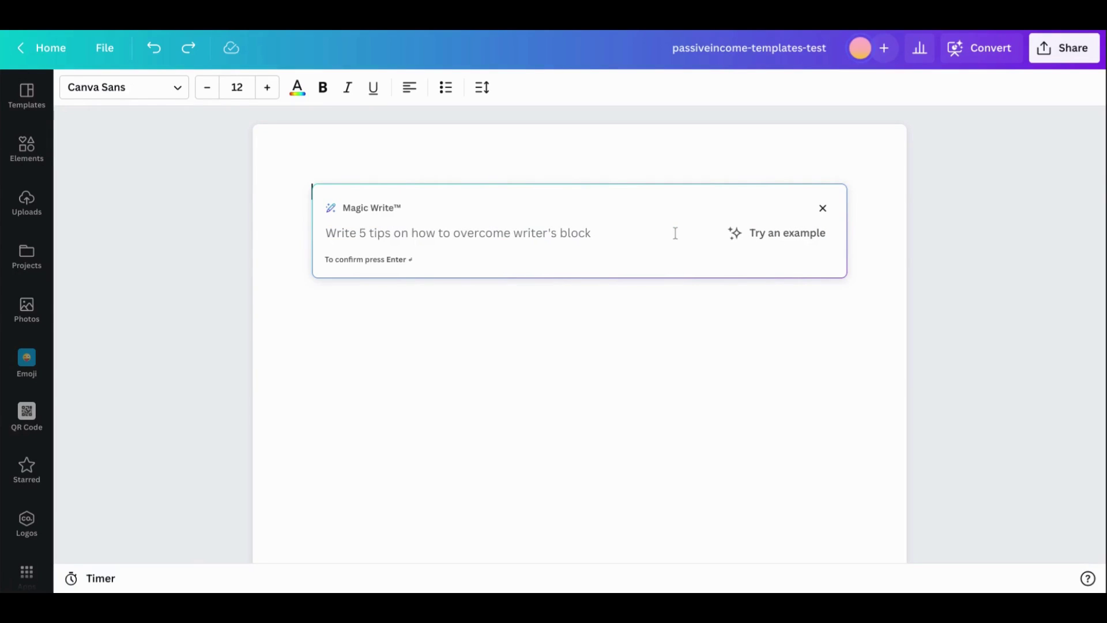
pyautogui.write('Wr')
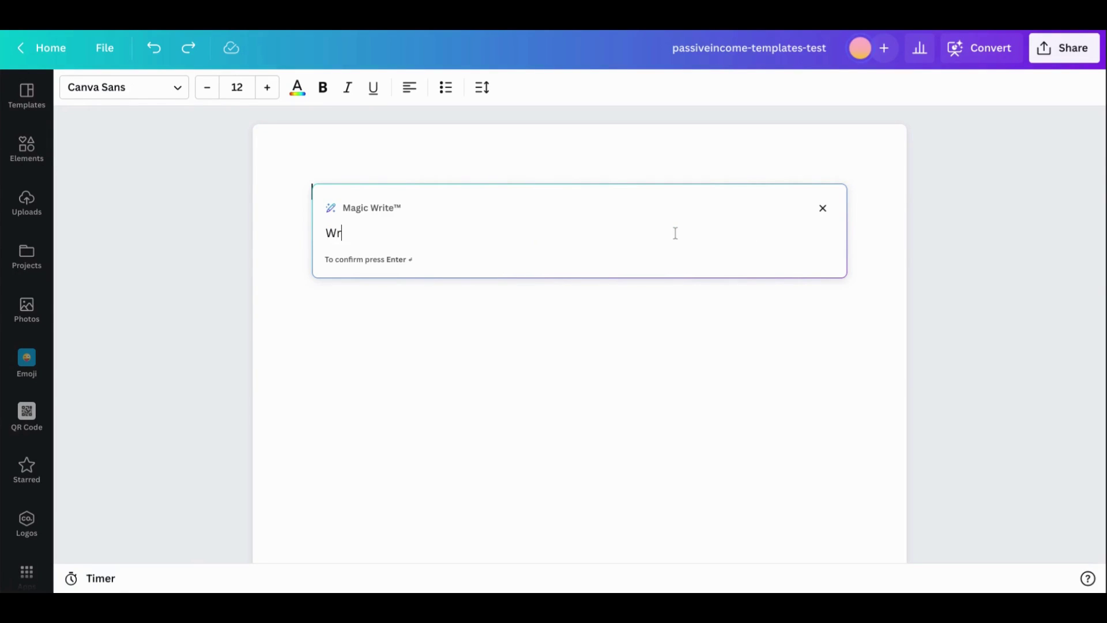
pyautogui.write('ite ap')
pyautogui.write(' product des')
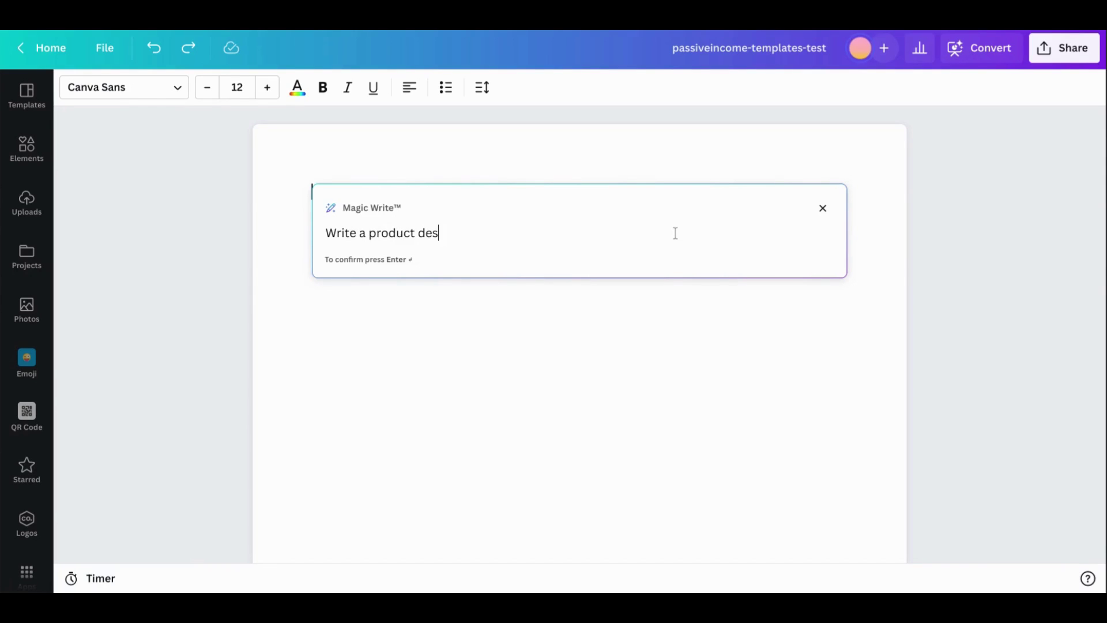
pyautogui.write('r')
pyautogui.write('crio')
pyautogui.press('BackSpace')
pyautogui.write('ption for a')
pyautogui.write(' child')
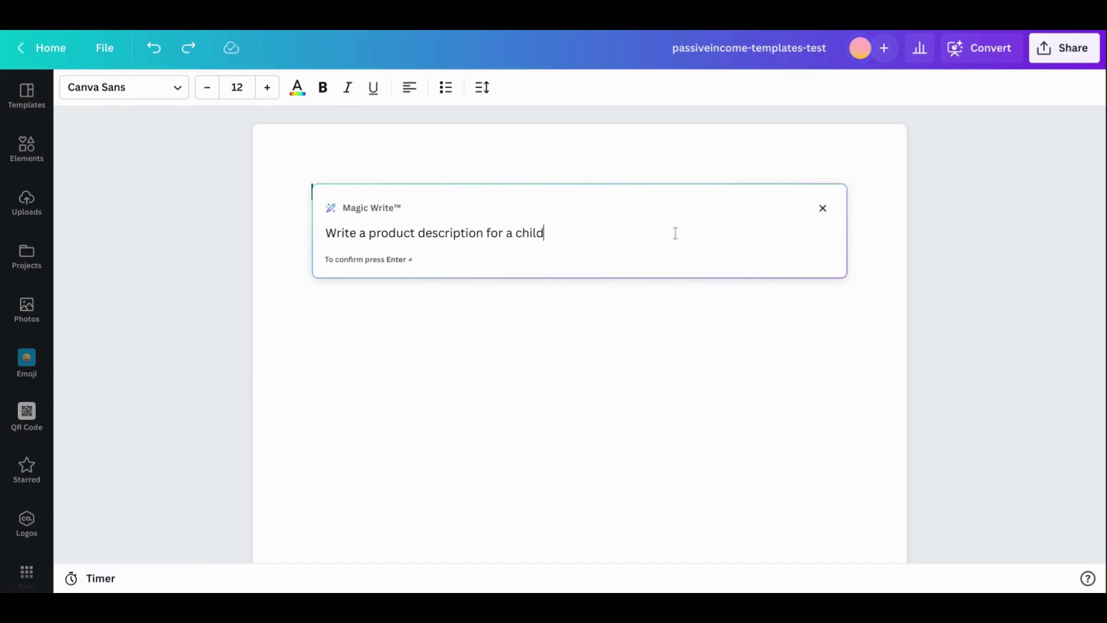
pyautogui.write("ren's activ")
pyautogui.write('ity book w')
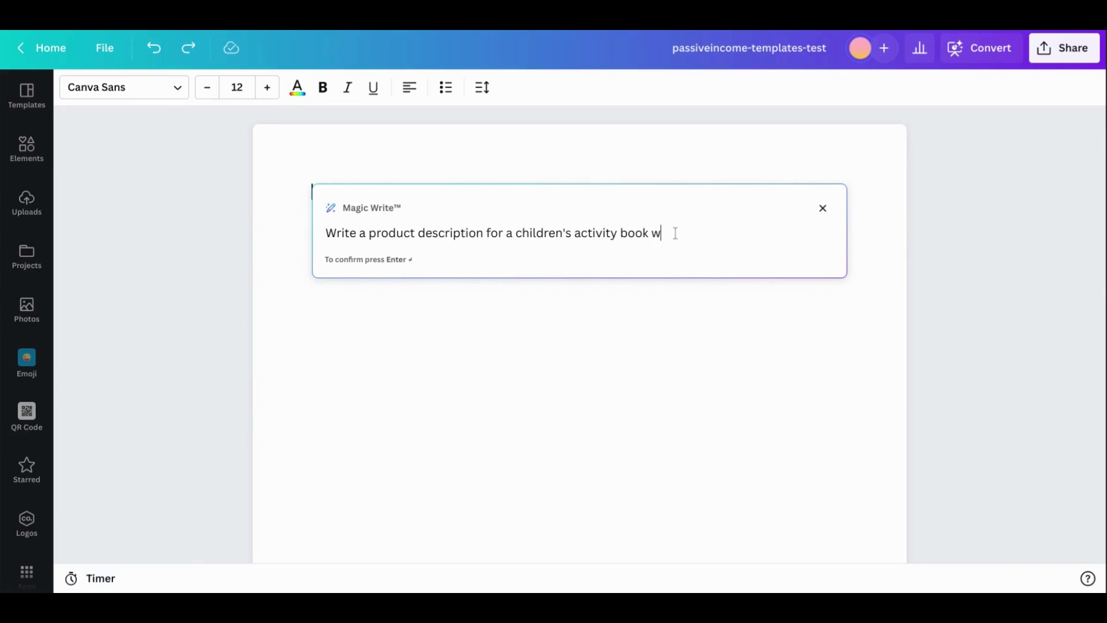
pyautogui.write('ith a ')
pyautogui.write('Christm')
pyautogui.write('as theme.')
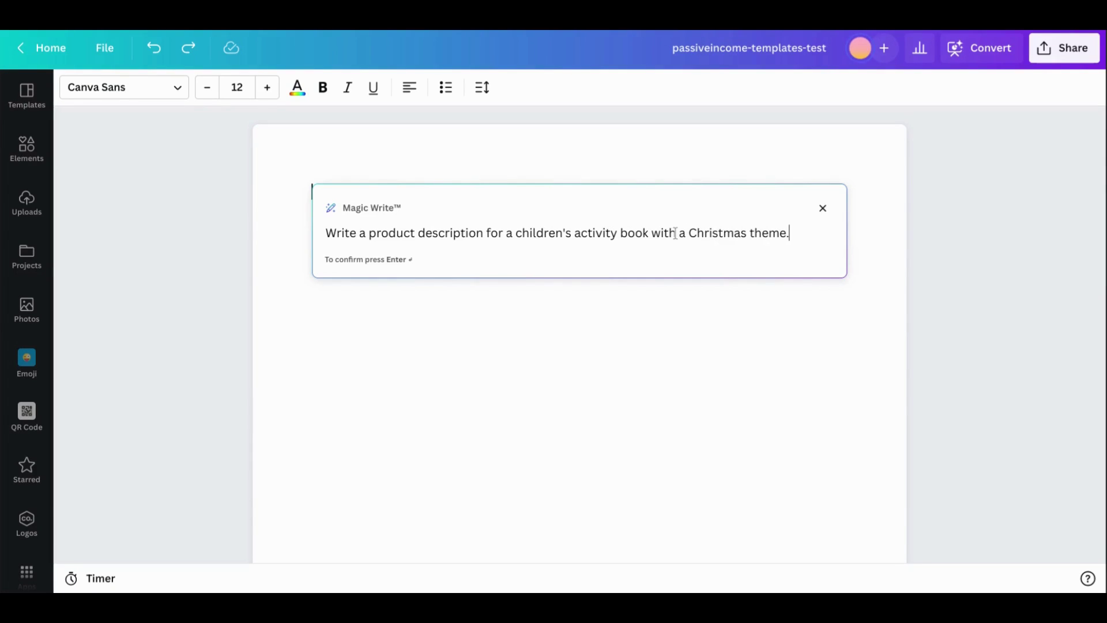
pyautogui.press('Return')
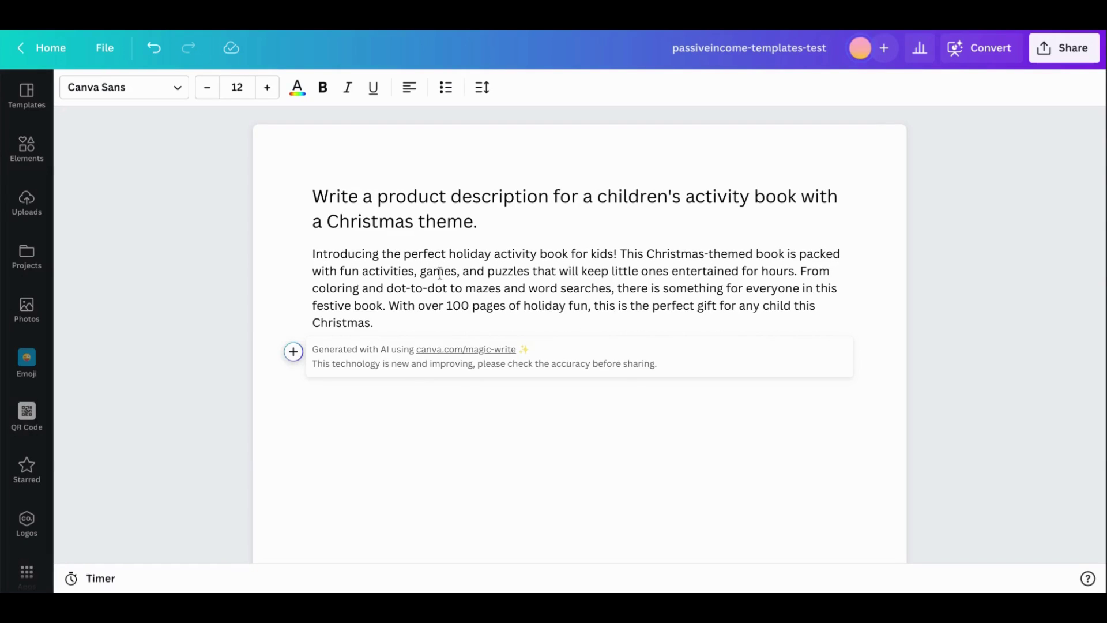
# Draft a new Magic Write prompt for an inspiring new-moms gratitude journal description
pyautogui.click(293, 353)
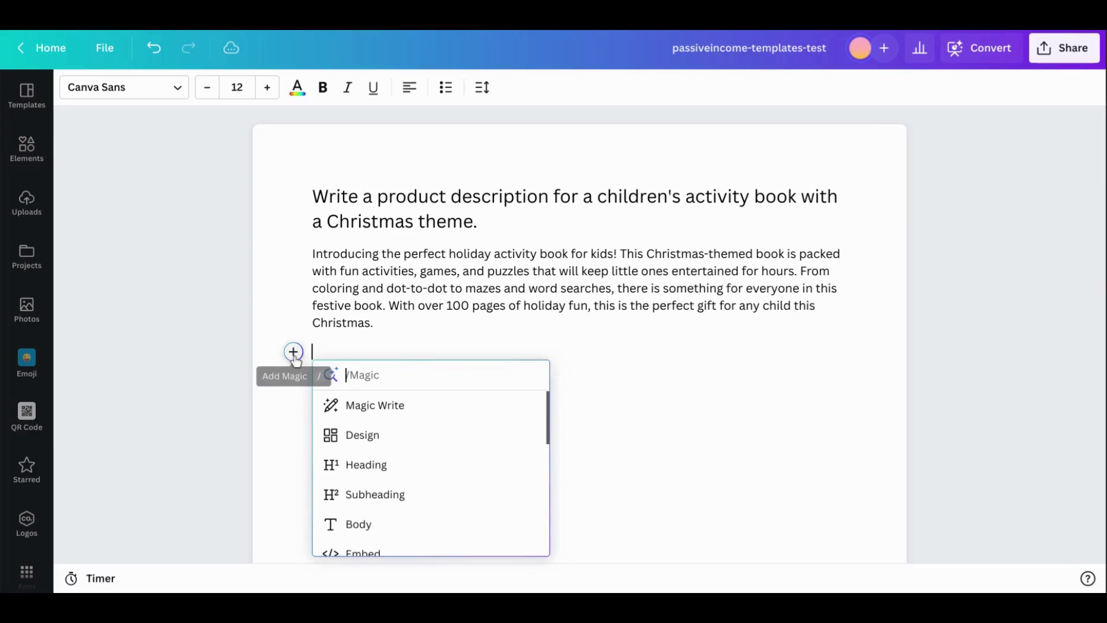
pyautogui.click(385, 407)
pyautogui.write('W')
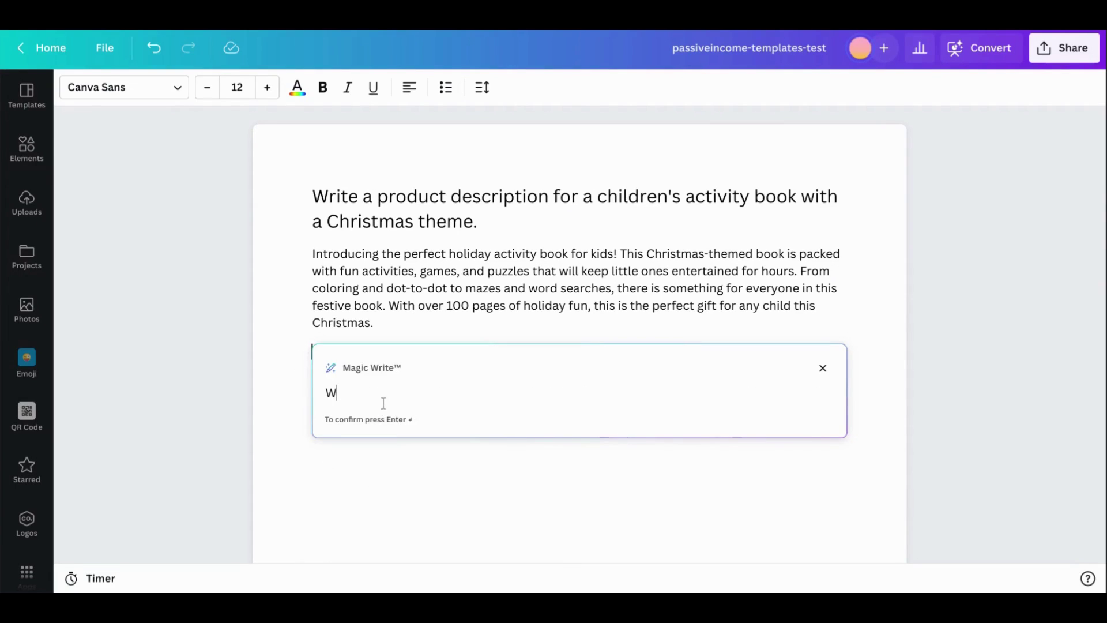
pyautogui.write('rite a prod')
pyautogui.write('uct descrip')
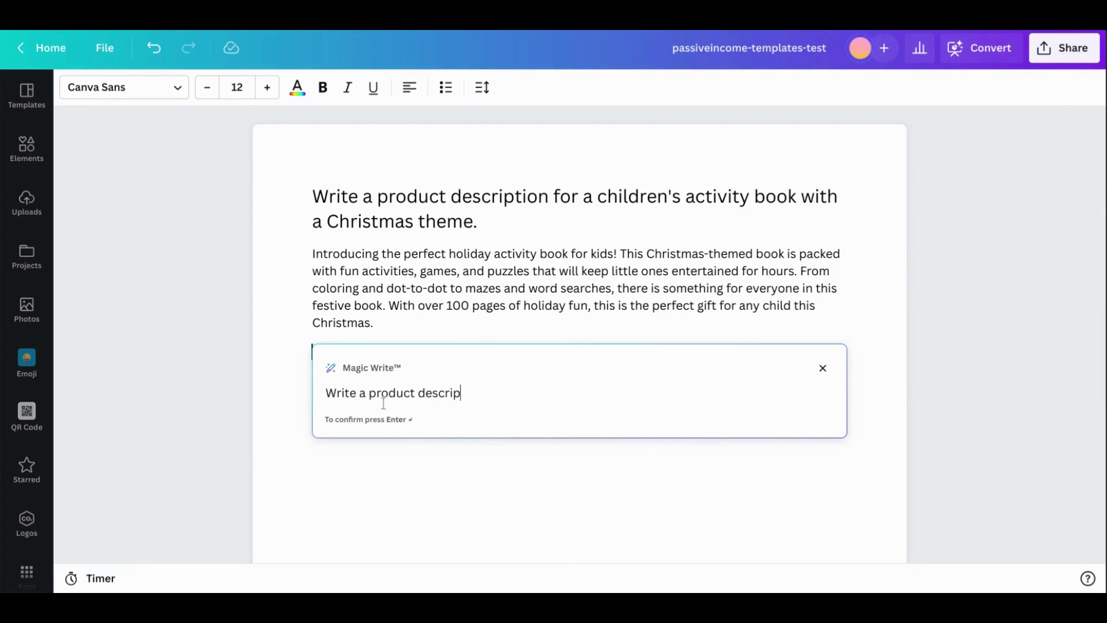
pyautogui.write('tion for a')
pyautogui.write(' d')
pyautogui.write('aily grat')
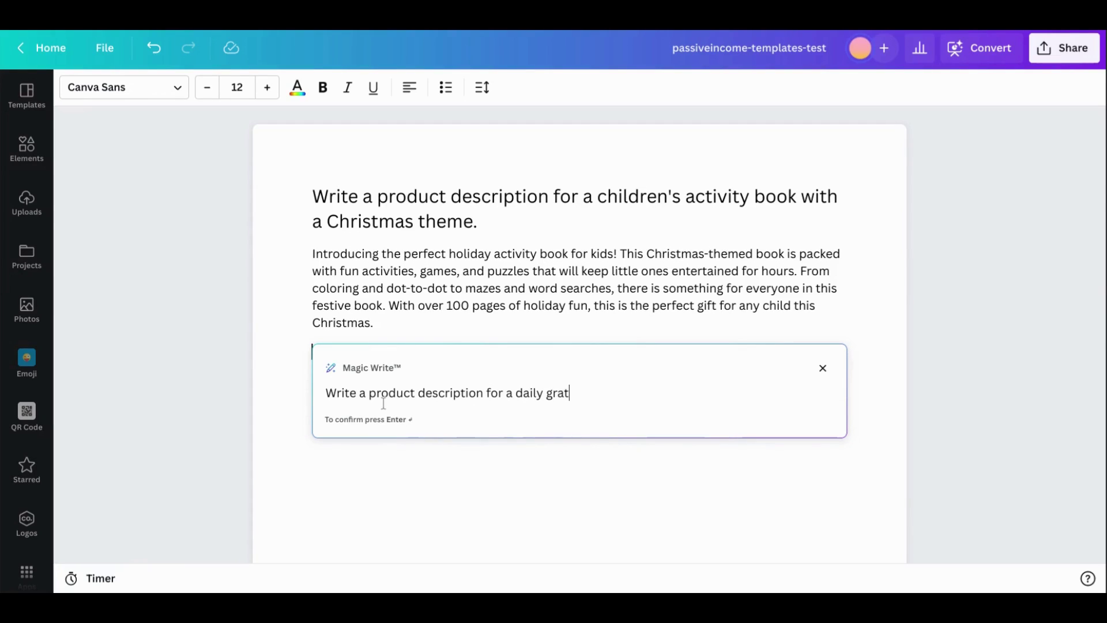
pyautogui.write('itude journal for')
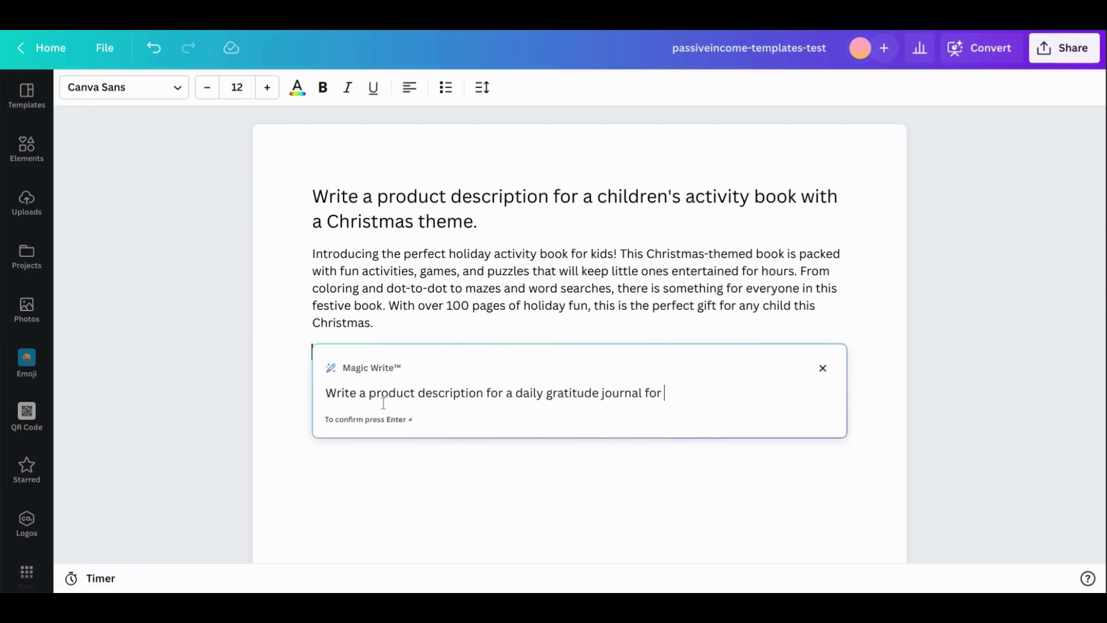
pyautogui.write(' new n')
pyautogui.press('BackSpace')
pyautogui.write('moms.')
pyautogui.write('n')
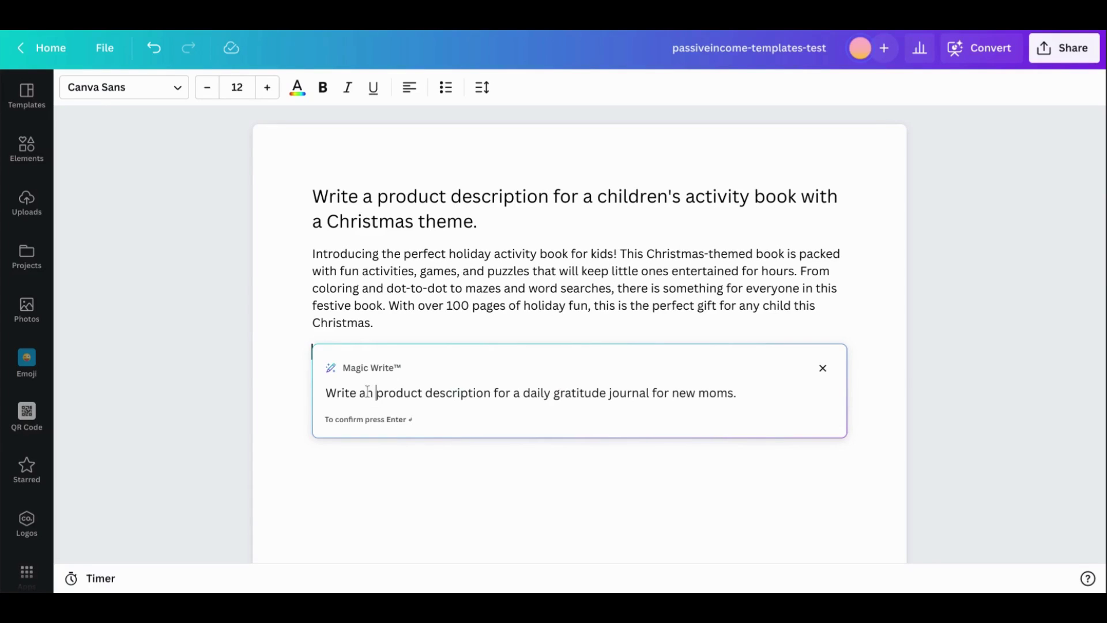
pyautogui.write(' inspiring')
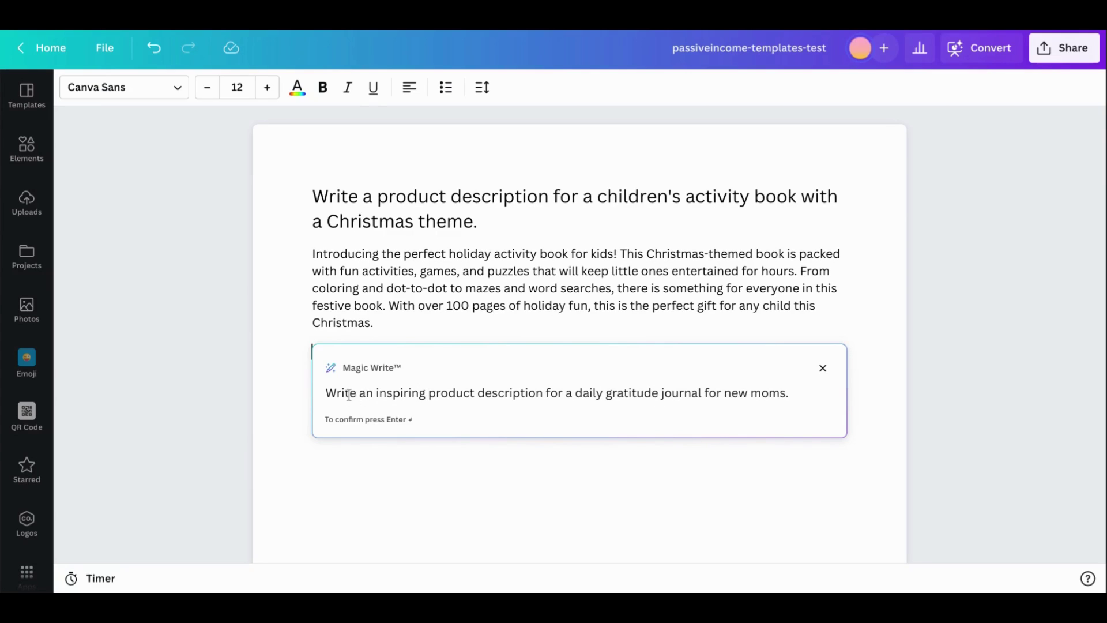
# Submit the gratitude journal prompt to generate its heading and description
pyautogui.press('Return')
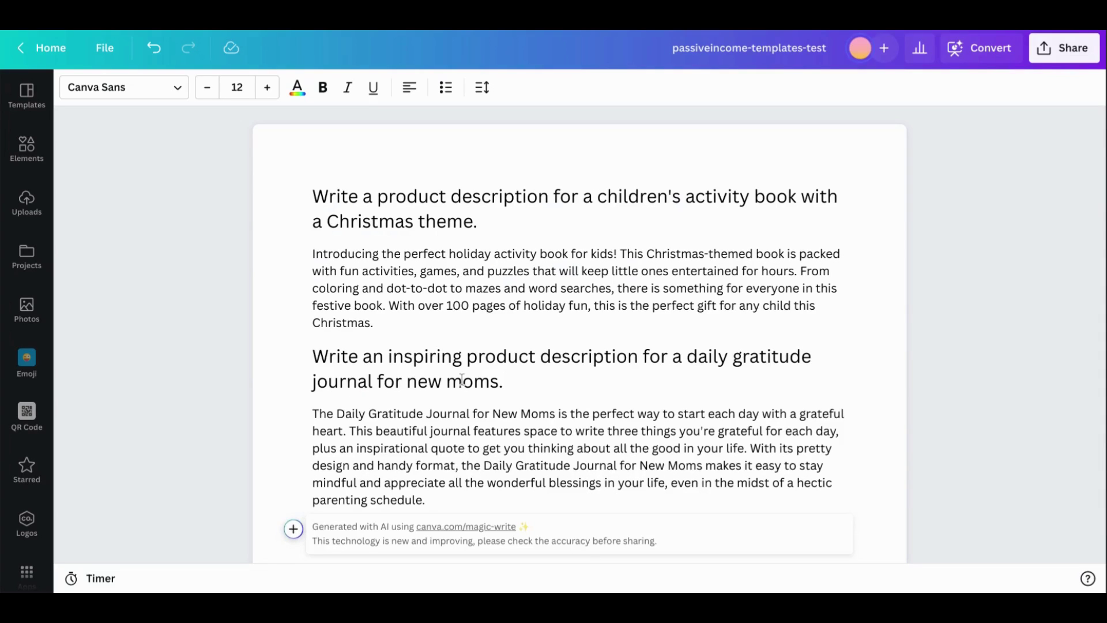
pyautogui.scroll(-1, 507, 364)
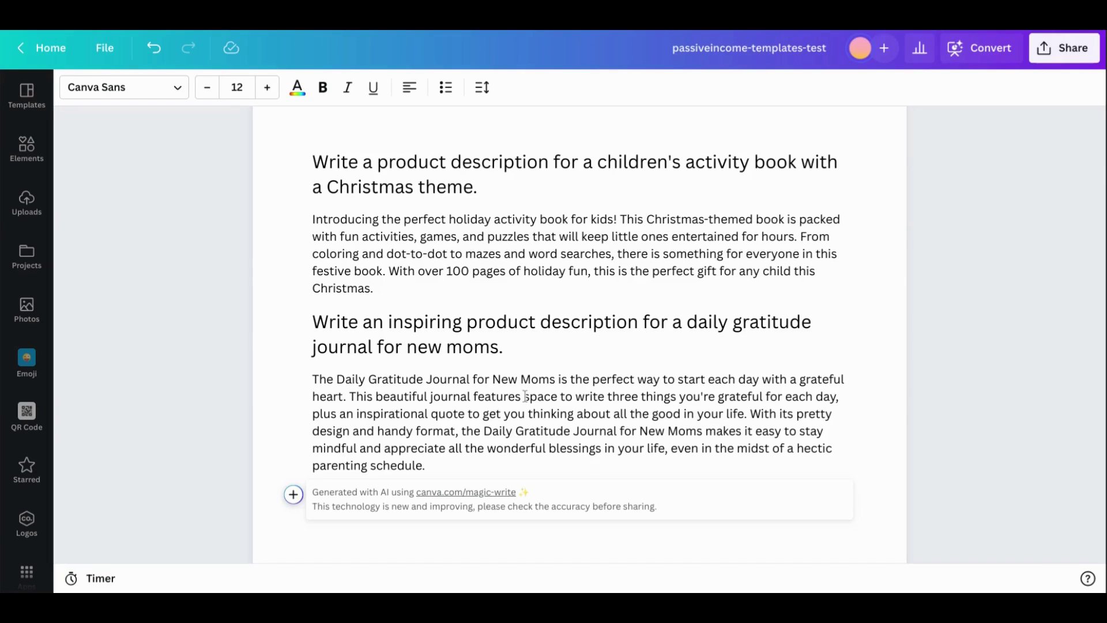
# Add a Magic Write block for a motivational calligraphy workbook description and generate it
pyautogui.click(293, 494)
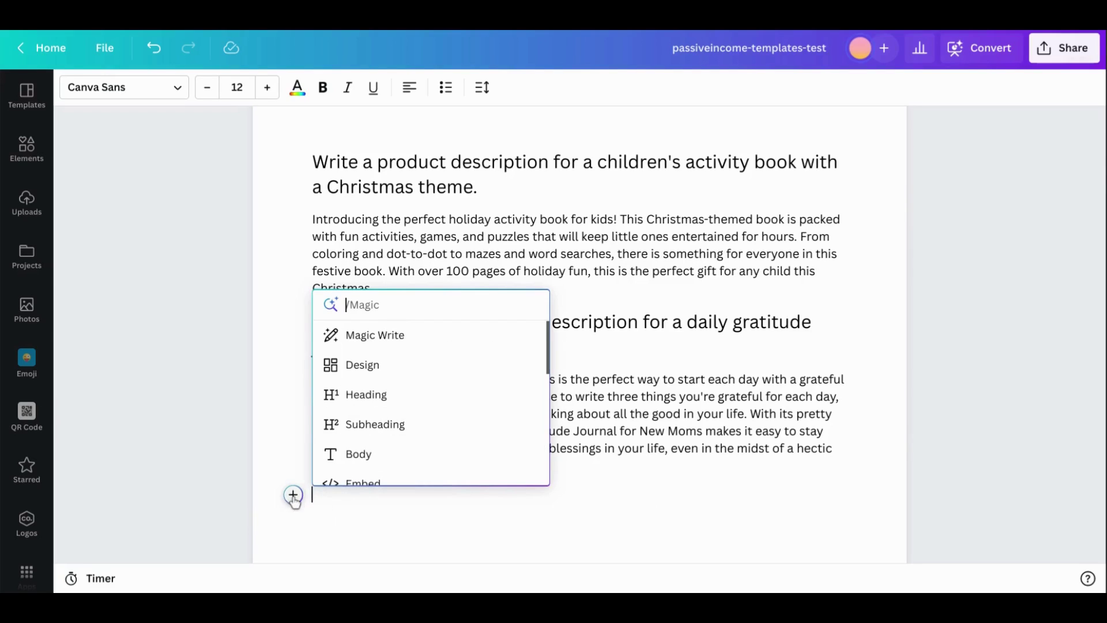
pyautogui.click(422, 330)
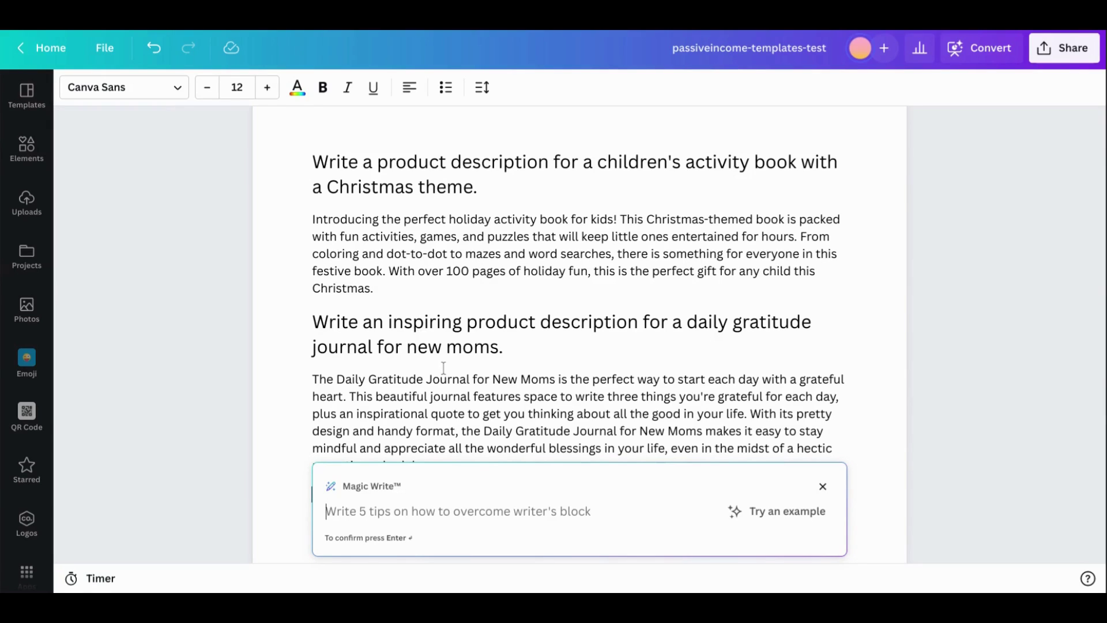
pyautogui.write('Write a ')
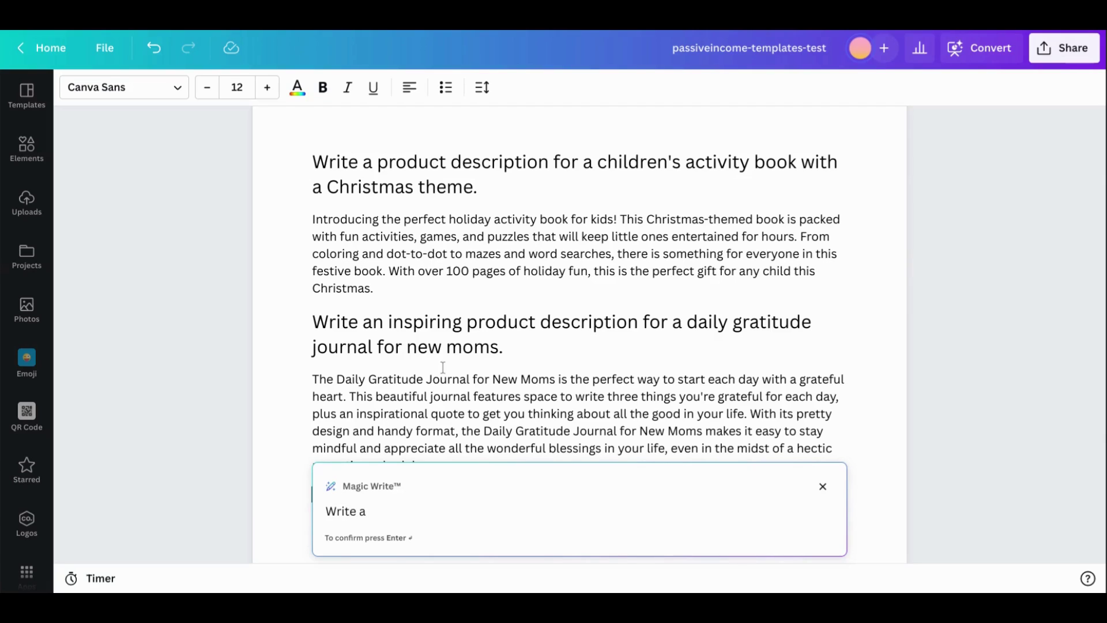
pyautogui.write('product des')
pyautogui.write('cription for a ')
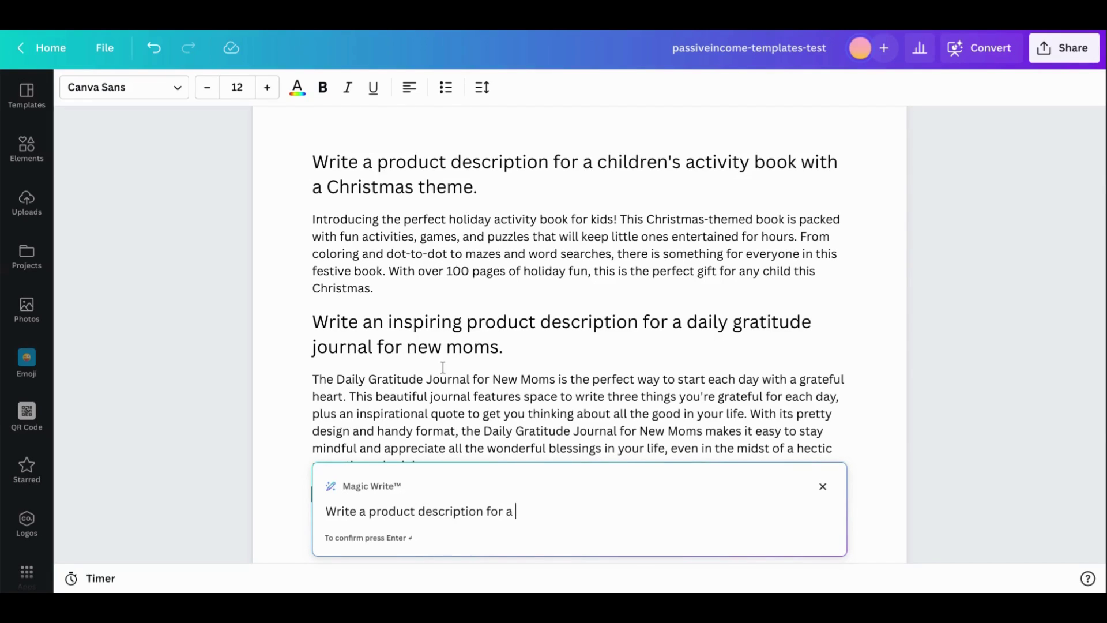
pyautogui.write('callig')
pyautogui.write('raphy work')
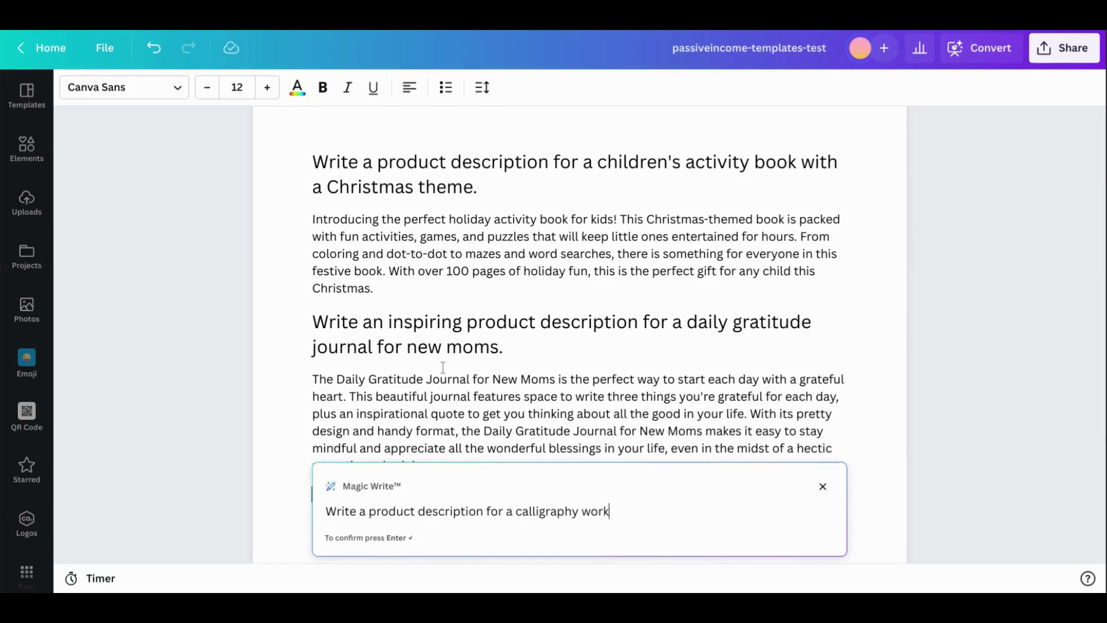
pyautogui.write('book.')
pyautogui.click(370, 510)
pyautogui.write('motiva')
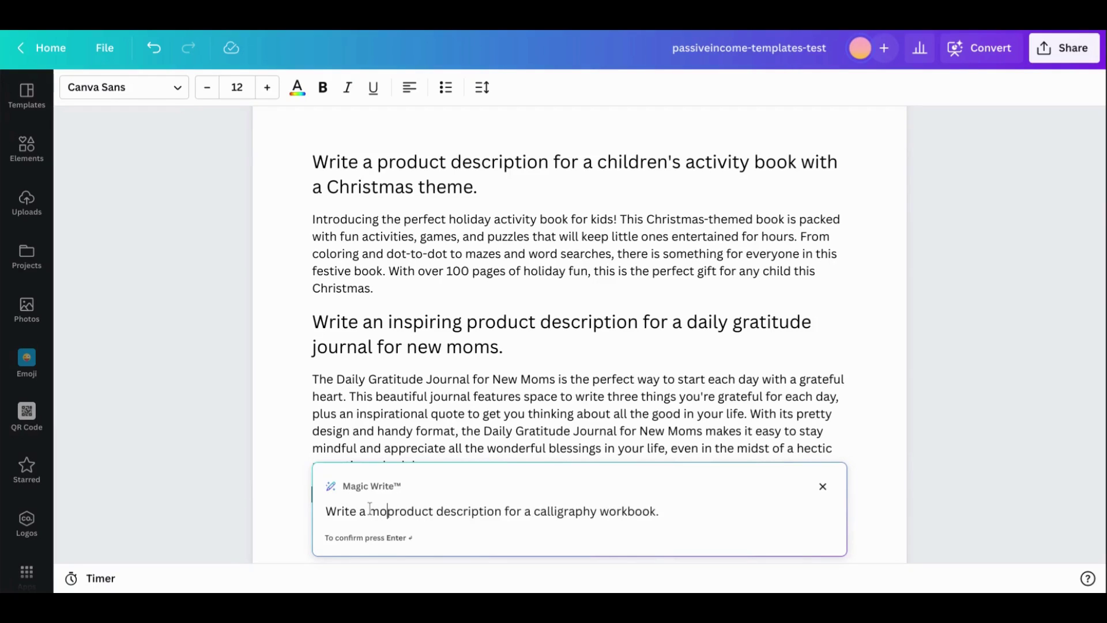
pyautogui.write('tional')
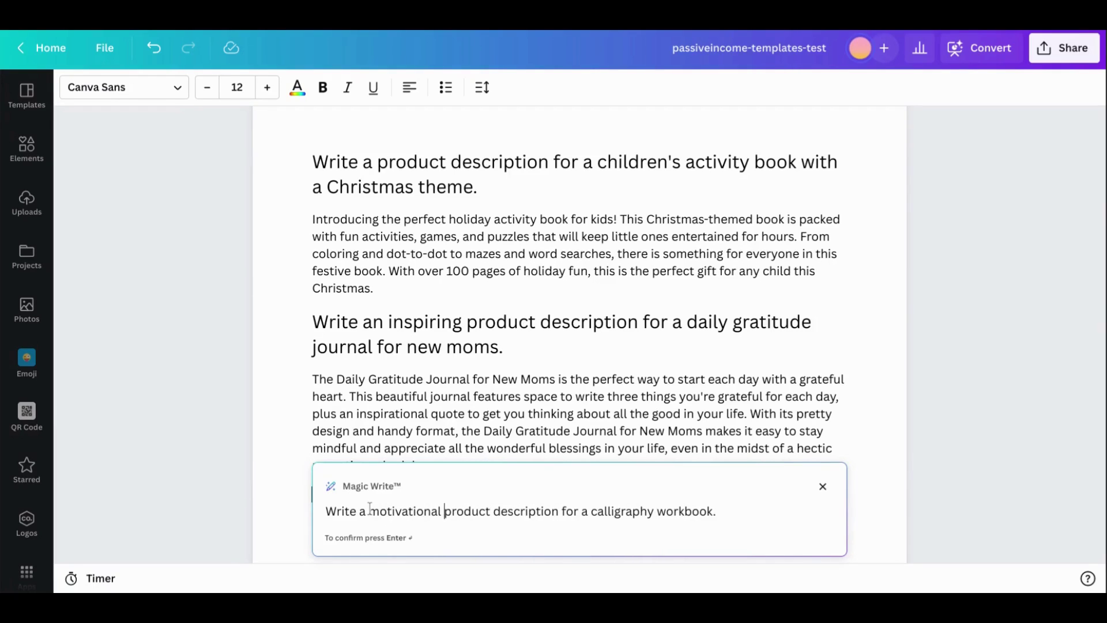
pyautogui.press('Return')
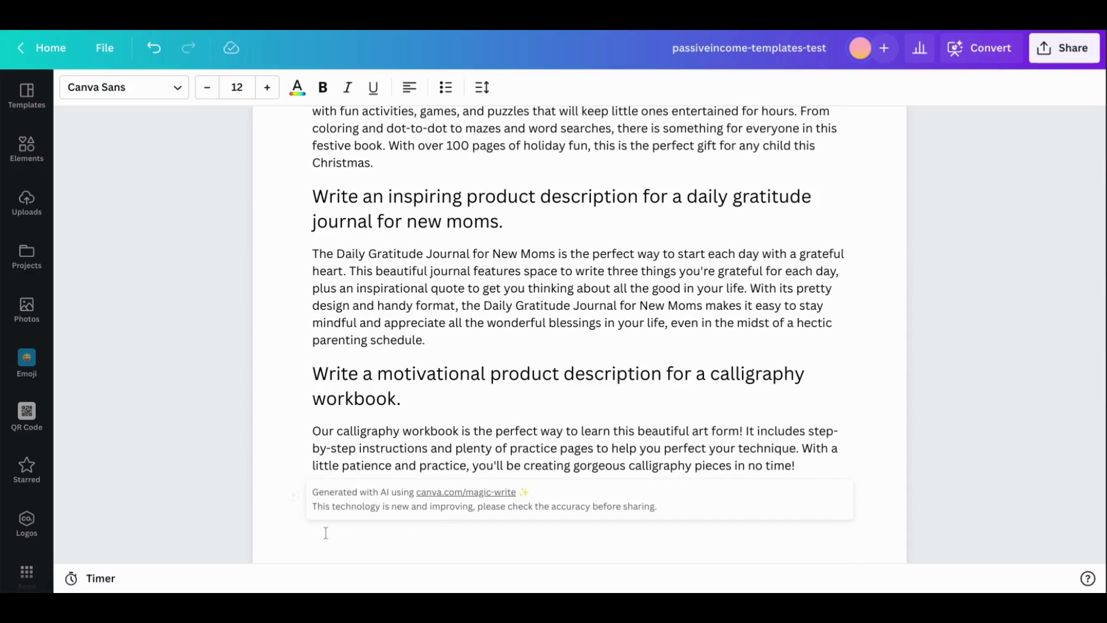
# Generate a description for a snarky nurses' adult coloring book with funny color-in quotes
pyautogui.click(292, 495)
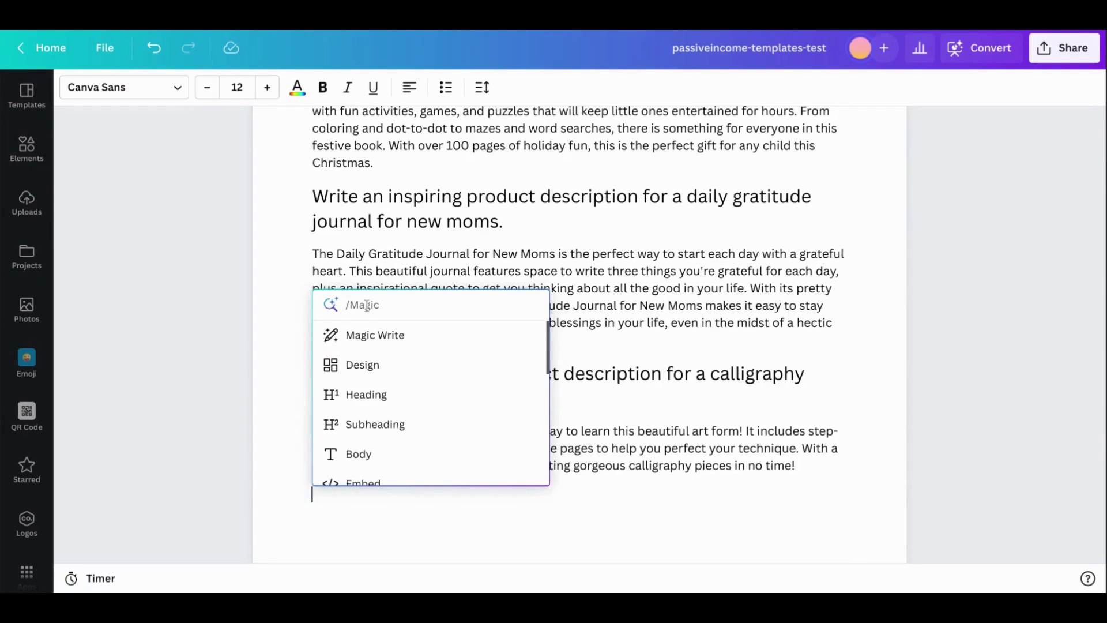
pyautogui.click(366, 331)
pyautogui.write('W')
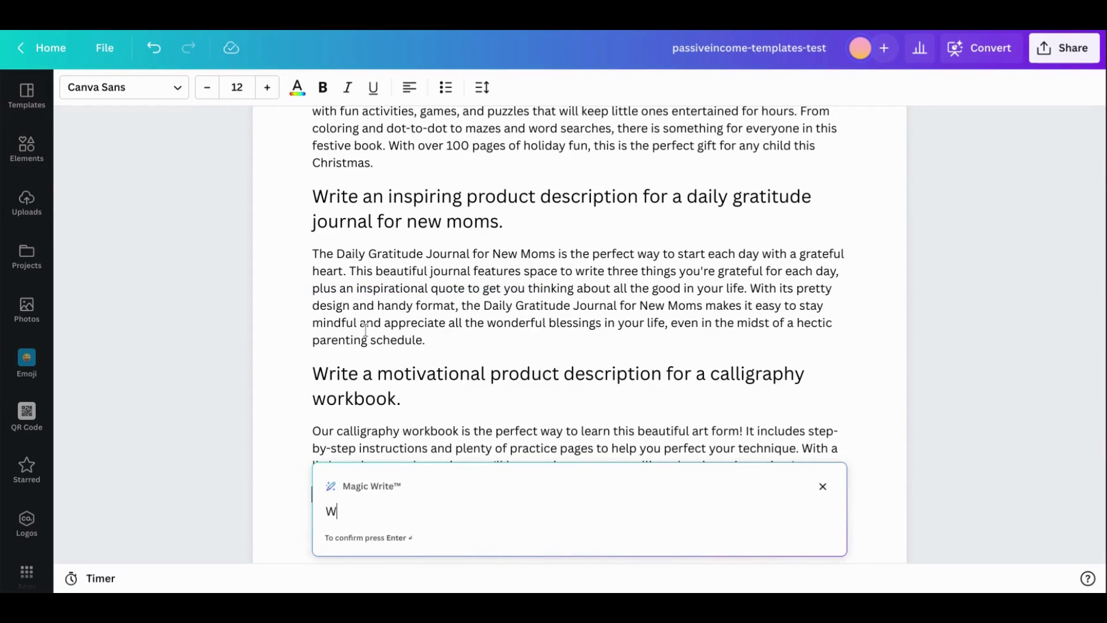
pyautogui.write('rite a prod')
pyautogui.write('uct descri')
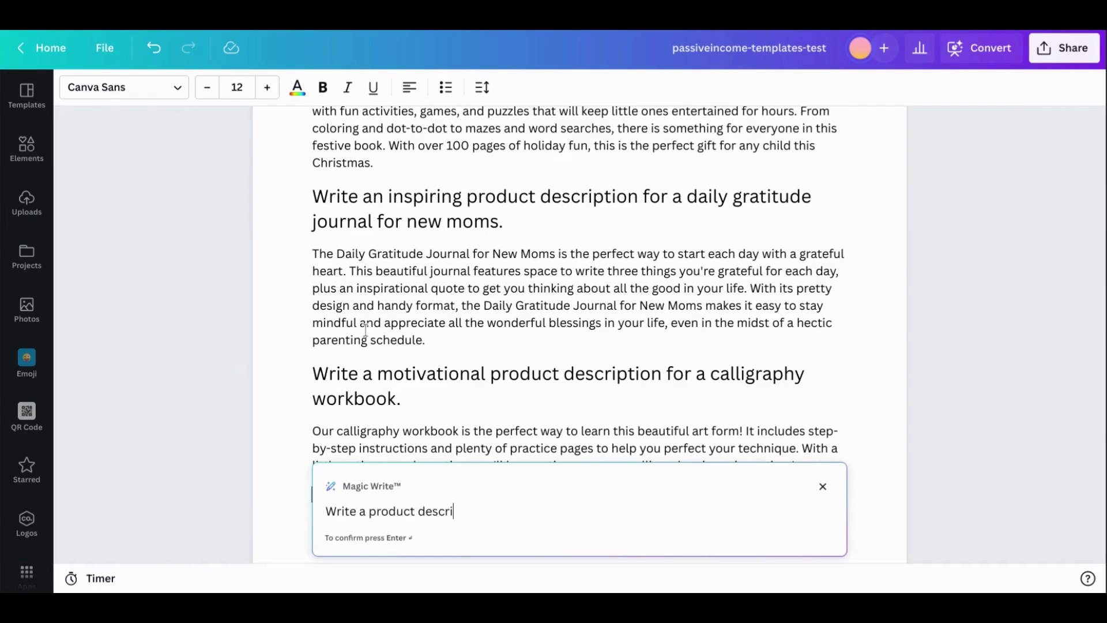
pyautogui.write('ption for a')
pyautogui.write(' coloring boo')
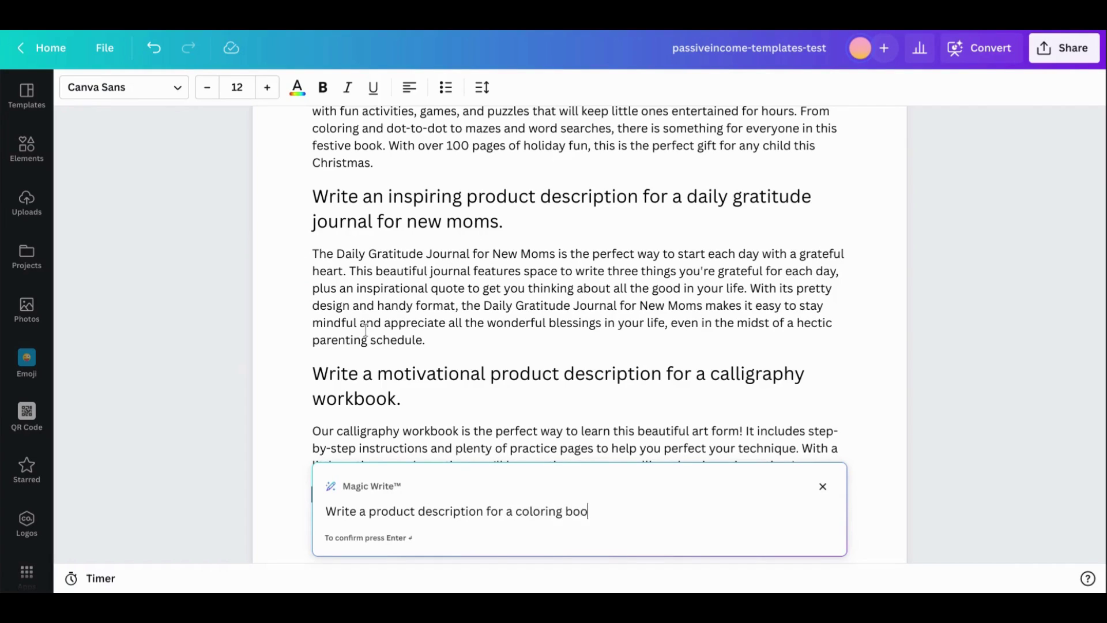
pyautogui.write('k for')
pyautogui.press('BackSpace')
pyautogui.press('BackSpace')
pyautogui.press('BackSpace')
pyautogui.write('wit')
pyautogui.write('h funny ')
pyautogui.write('quote')
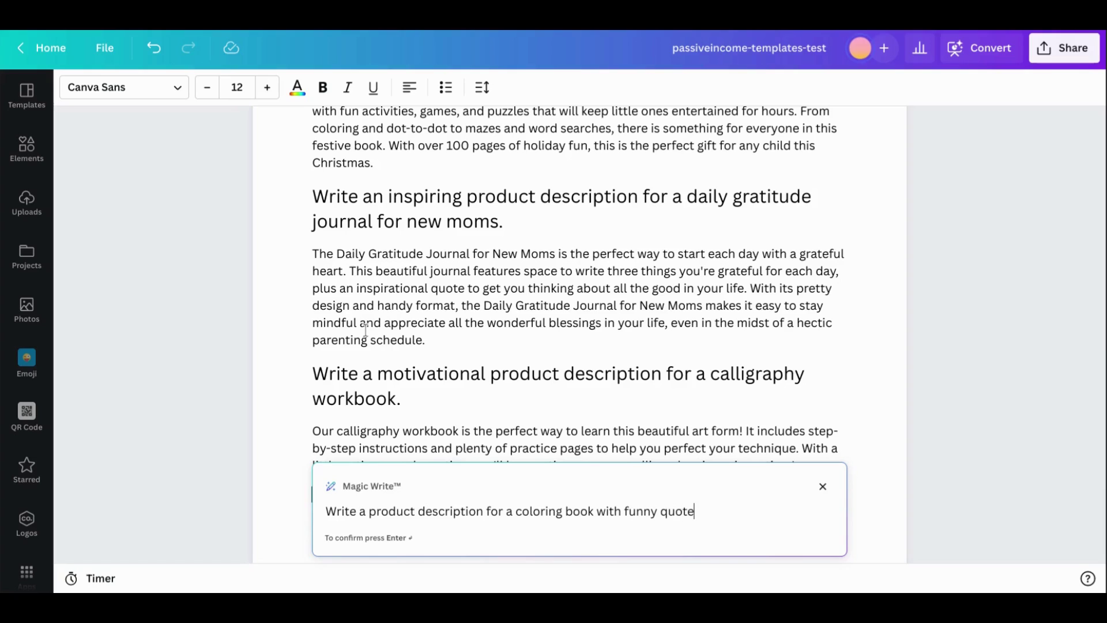
pyautogui.press('BackSpace')
pyautogui.press('BackSpace')
pyautogui.press('BackSpace')
pyautogui.press('BackSpace')
pyautogui.press('BackSpace')
pyautogui.write('color')
pyautogui.write('-in quotes for ')
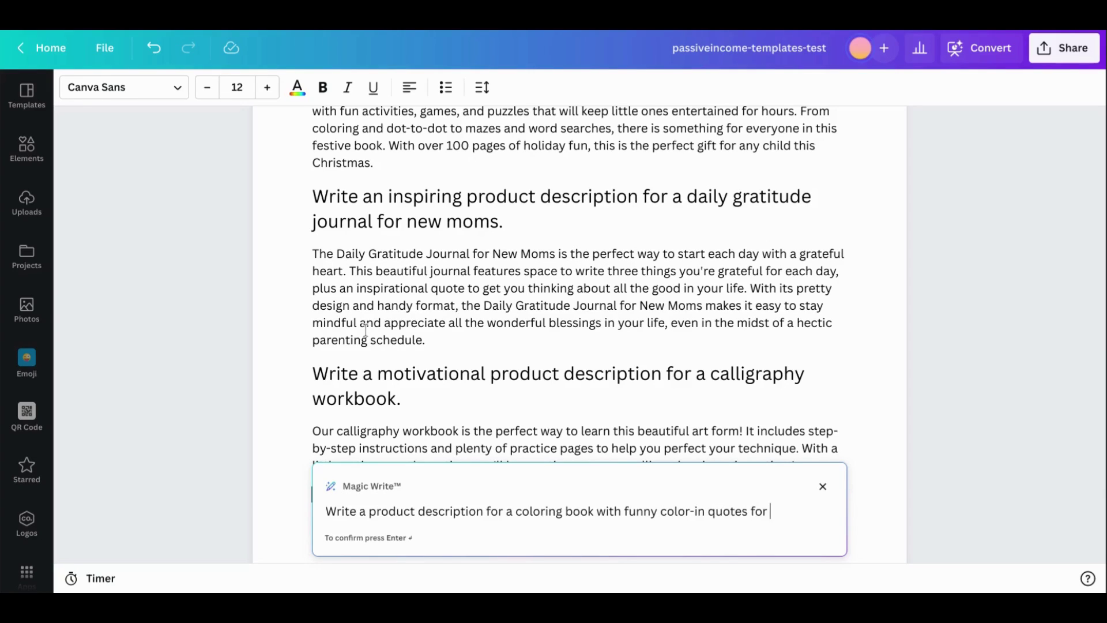
pyautogui.write('nurses.')
pyautogui.click(521, 510)
pyautogui.write('snarky adu')
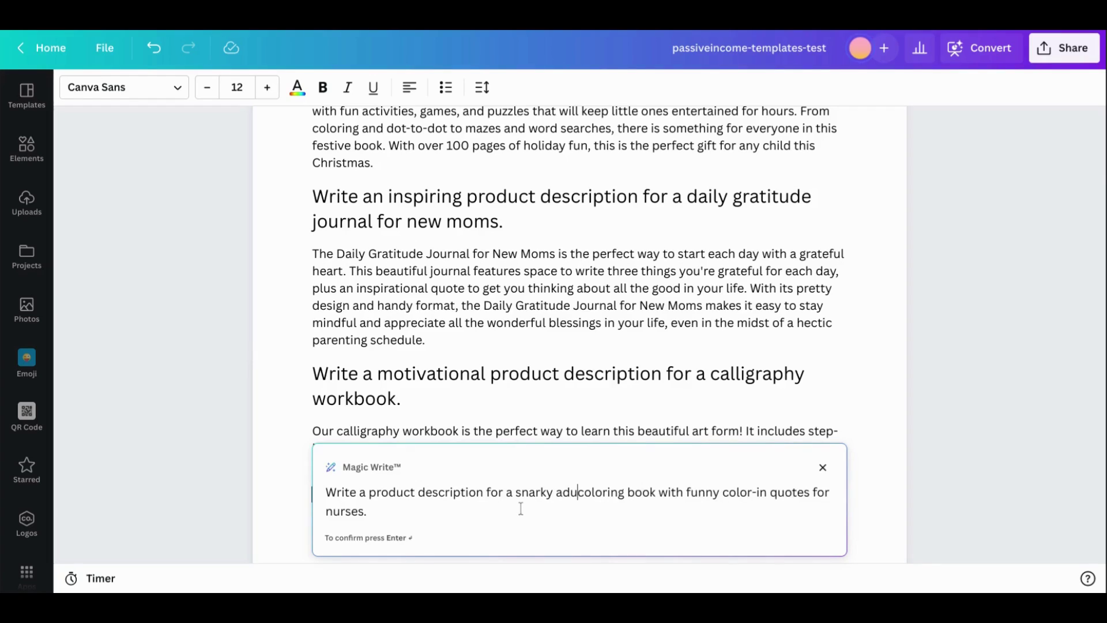
pyautogui.write('lt')
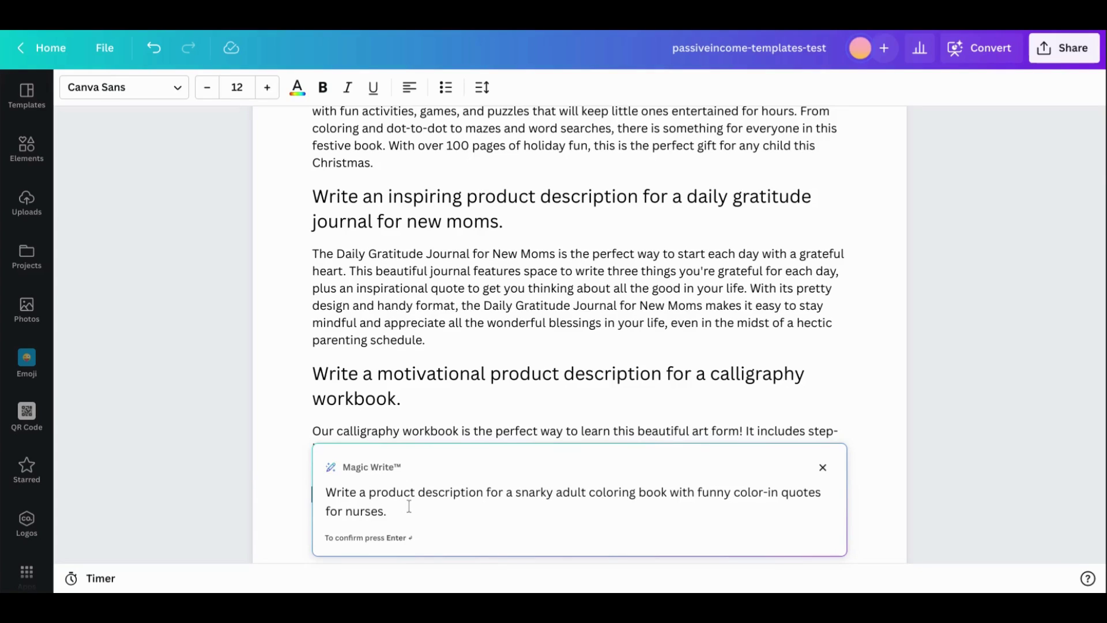
pyautogui.press('Return')
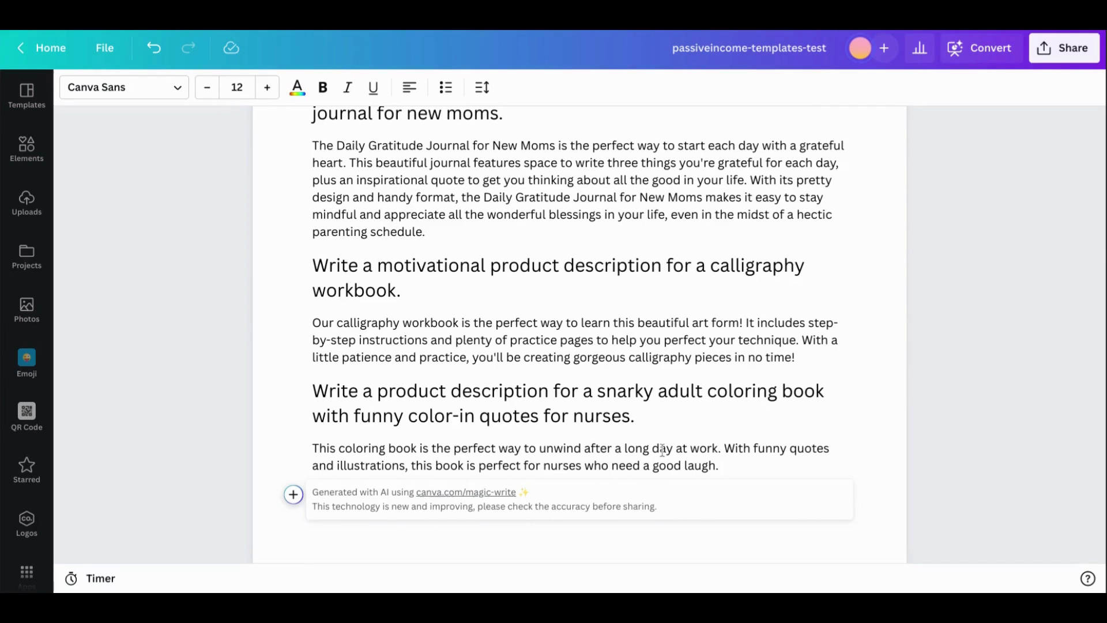
pyautogui.scroll(2, 661, 449)
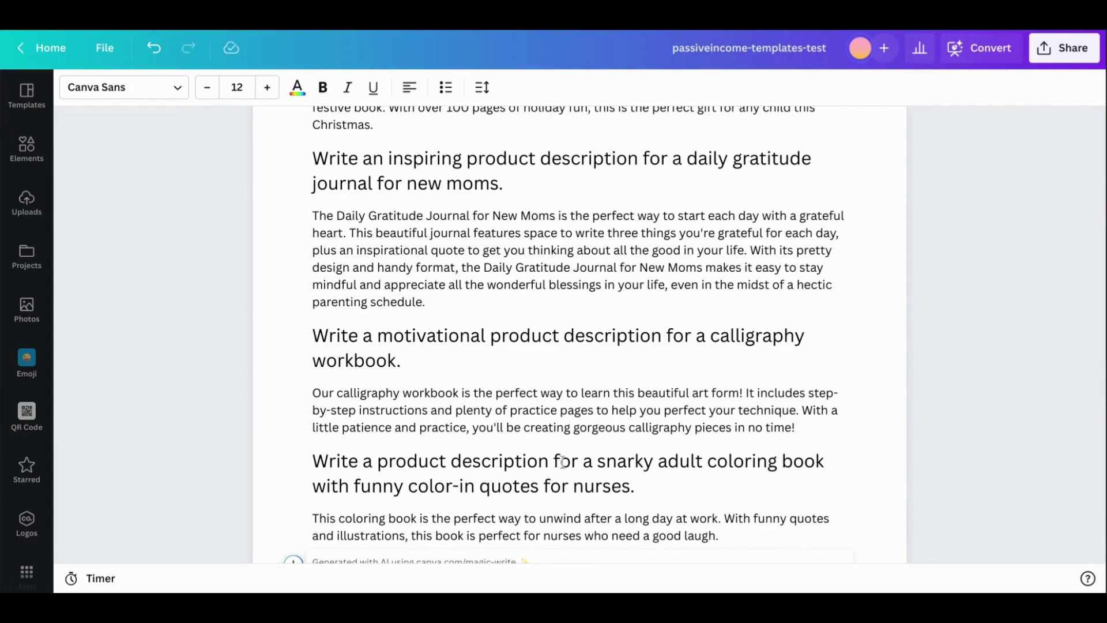
pyautogui.scroll(2, 562, 478)
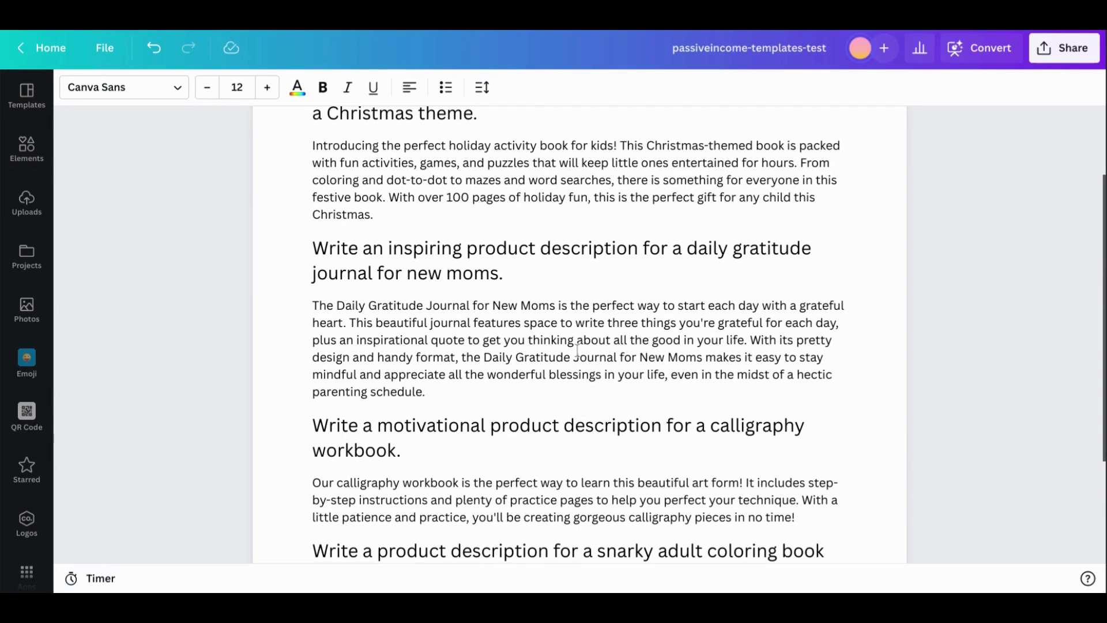
pyautogui.scroll(-3, 564, 340)
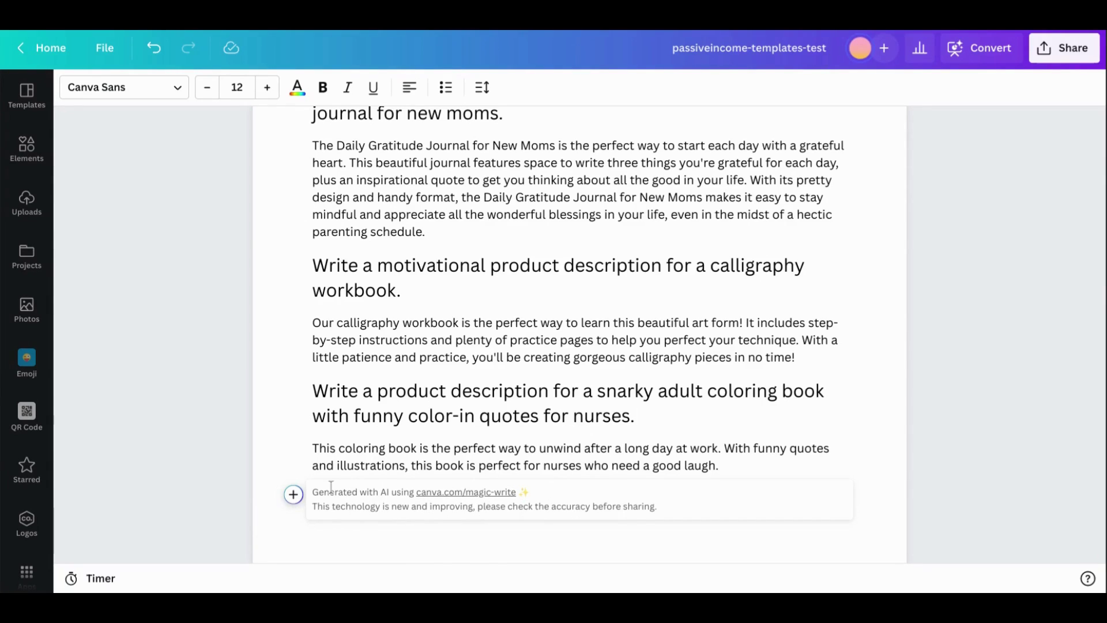
# Start a new Magic Write block for the Canadian lake house guest book prompt
pyautogui.click(292, 495)
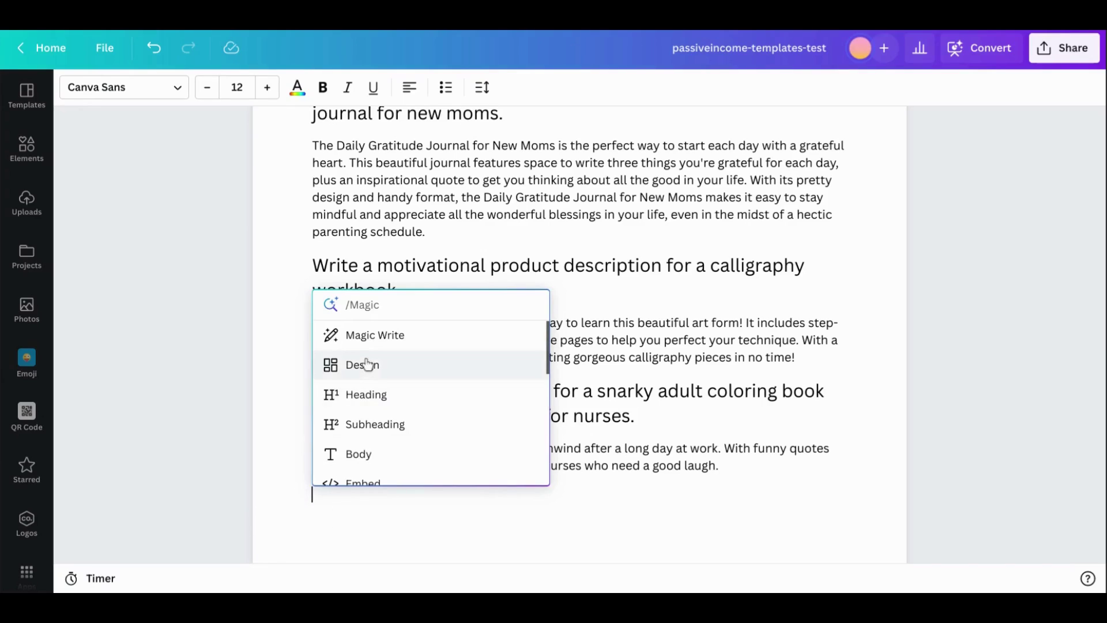
pyautogui.click(373, 337)
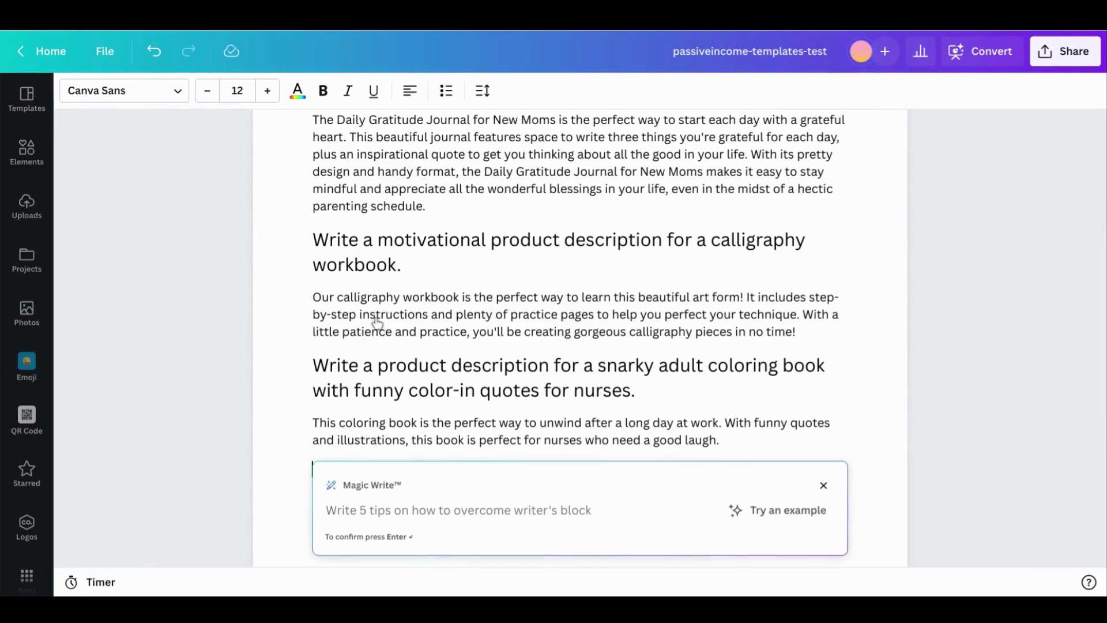
pyautogui.write('Write a prod')
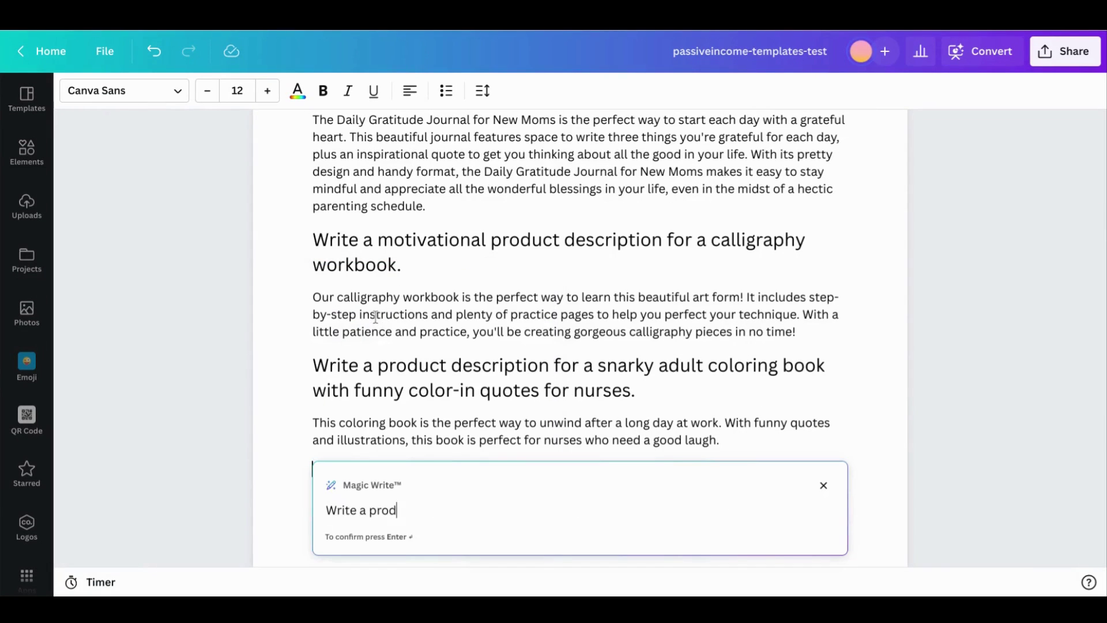
pyautogui.write('uct descr')
pyautogui.write('iption for a ')
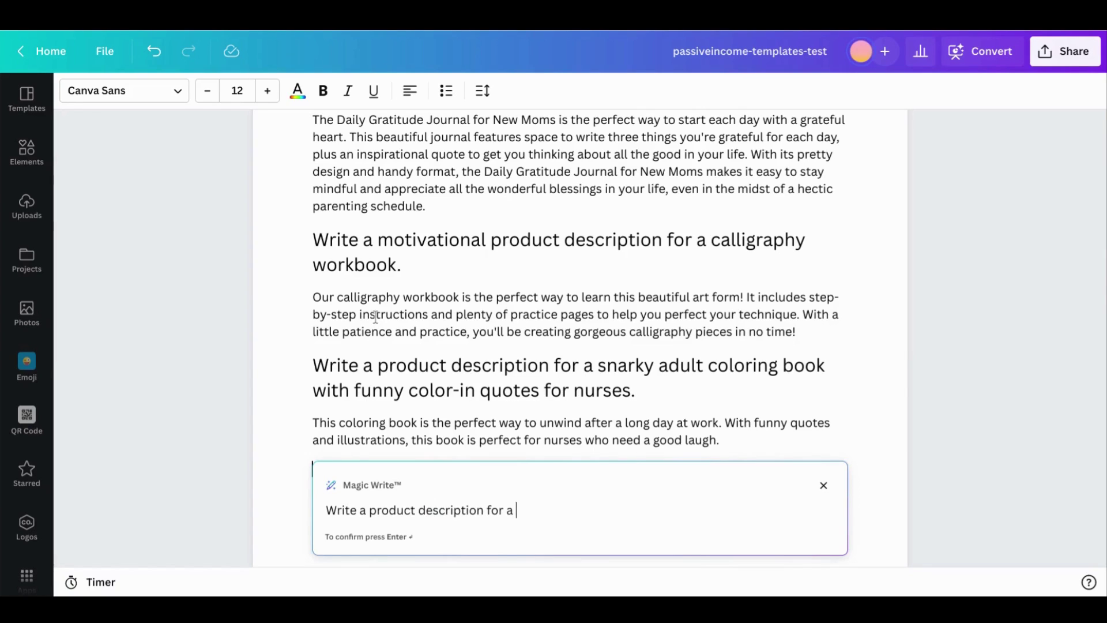
pyautogui.write('lake h')
pyautogui.write('ouse gues')
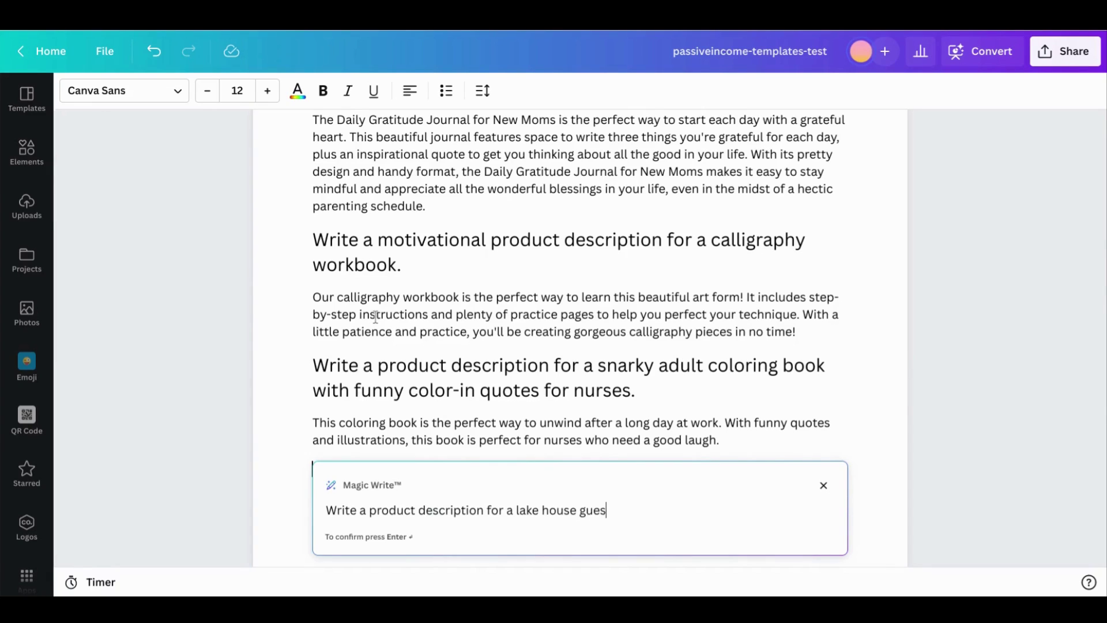
pyautogui.write('t book with a ')
pyautogui.write('Canadian th')
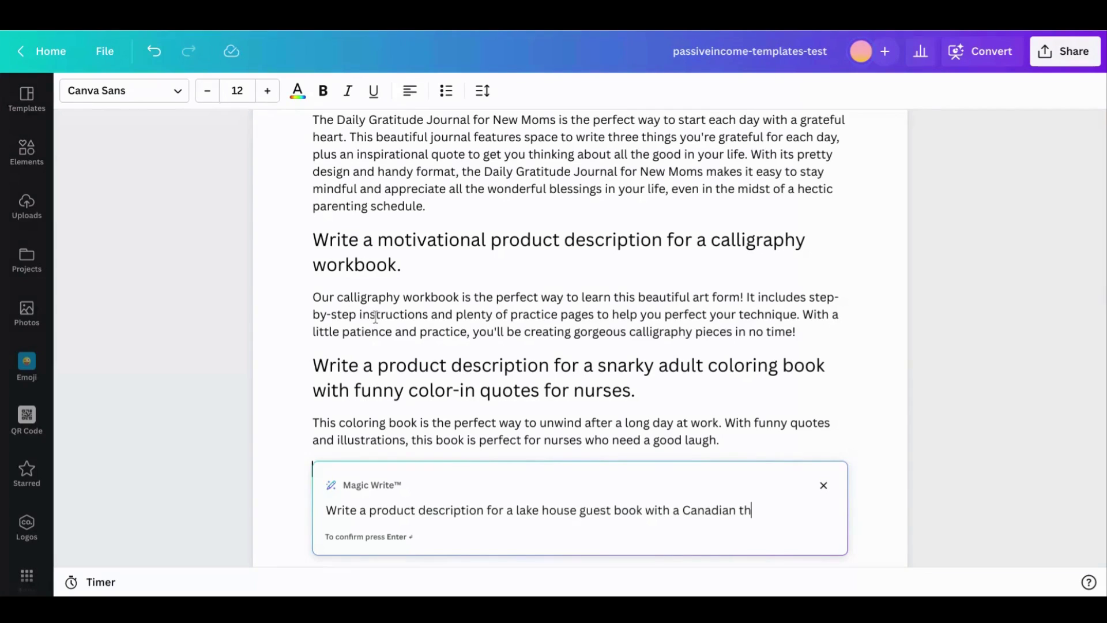
pyautogui.write('eme.')
# Submit the Canadian lake house guest book prompt and let Magic Write generate it
pyautogui.press('Return')
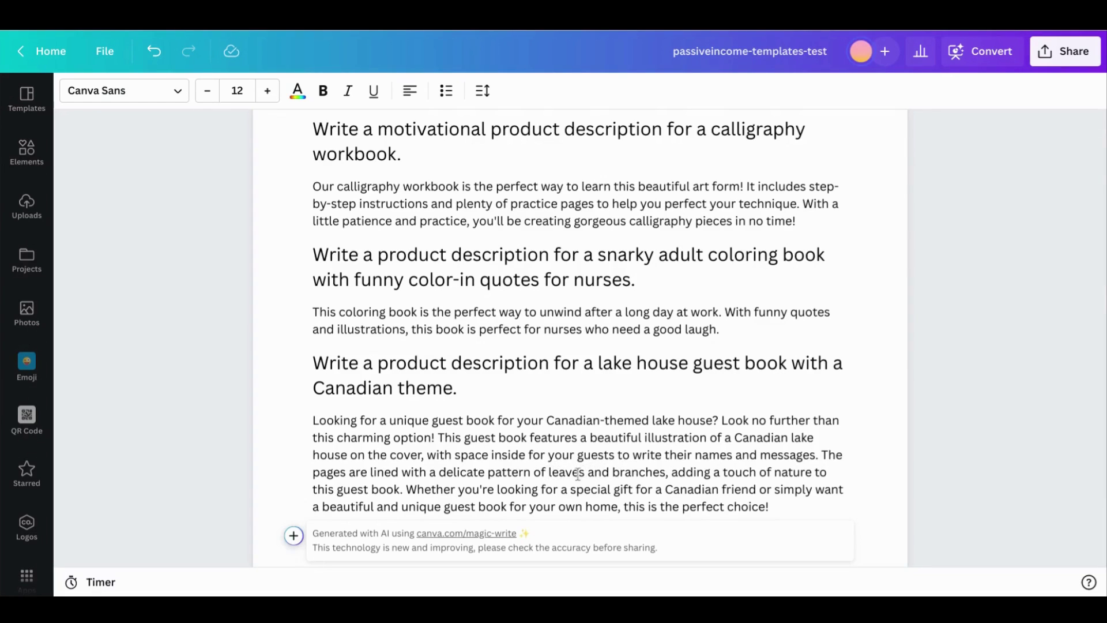
# Select the words 'leaves' and 'branches' in the guest book description
pyautogui.doubleClick(567, 473)
pyautogui.click(641, 473)
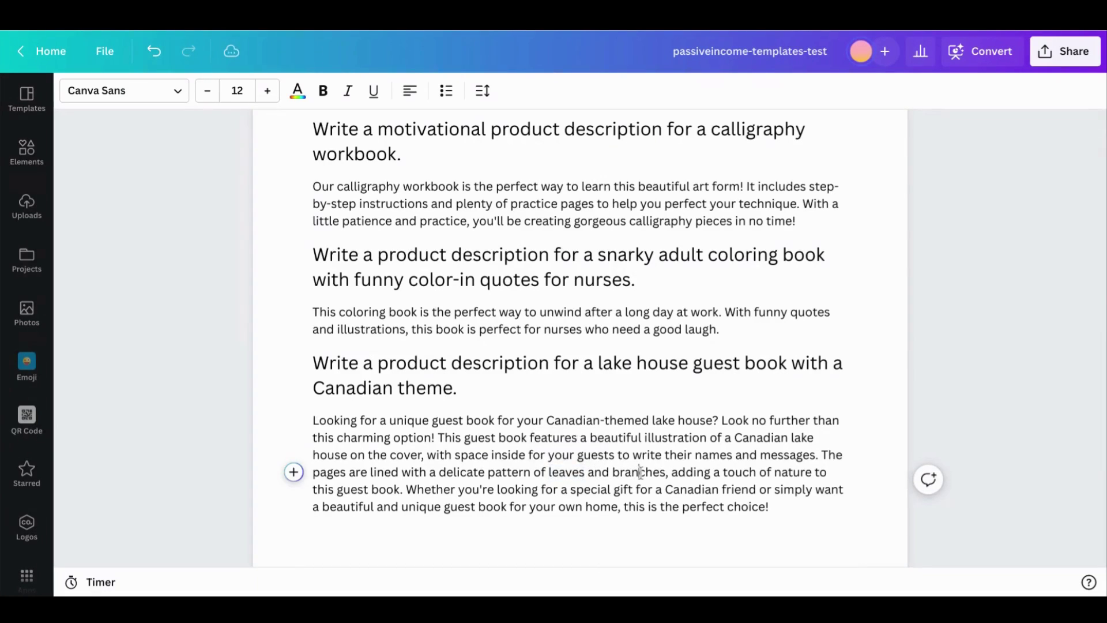
pyautogui.doubleClick(641, 473)
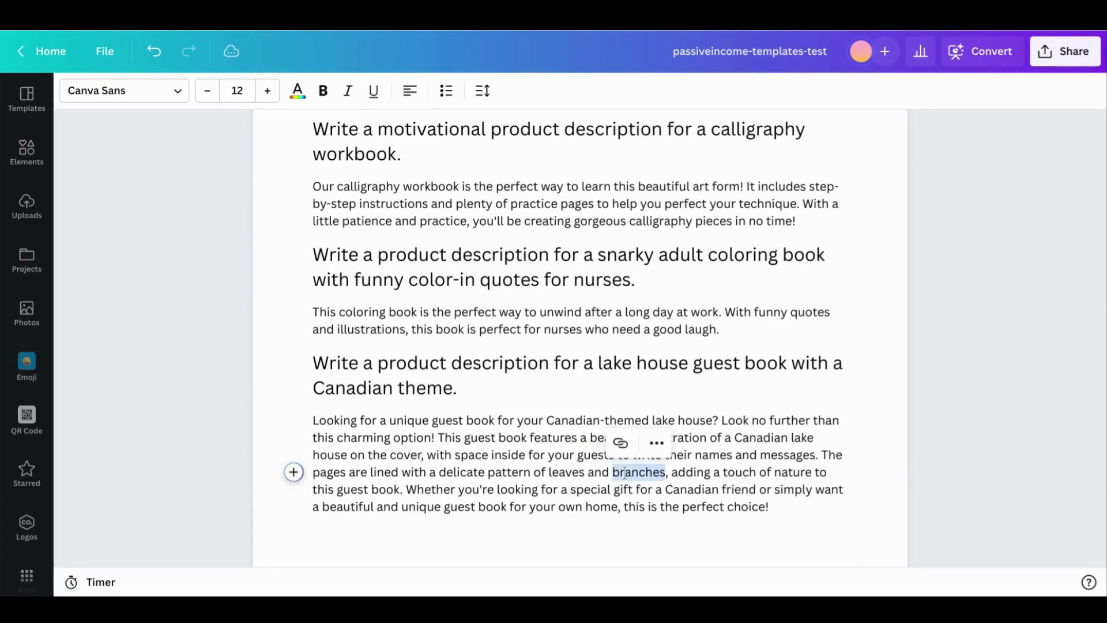
pyautogui.doubleClick(571, 472)
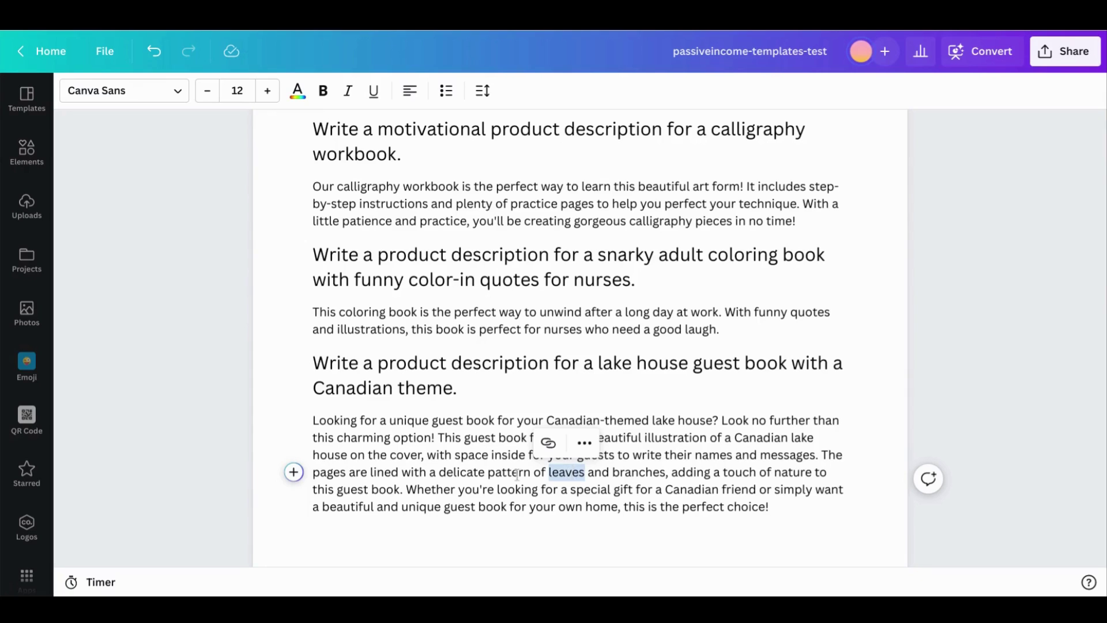
# Replace the leftover 'leaves' prompt with a knitting graph paper notebook request
pyautogui.click(294, 472)
pyautogui.click(623, 314)
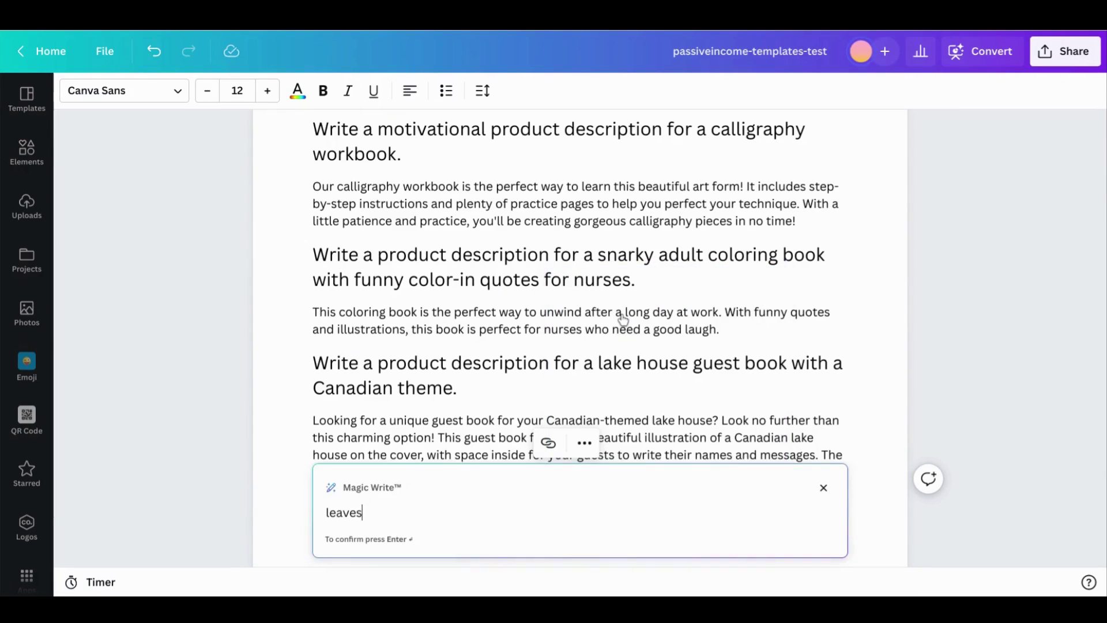
pyautogui.doubleClick(413, 513)
pyautogui.press('BackSpace')
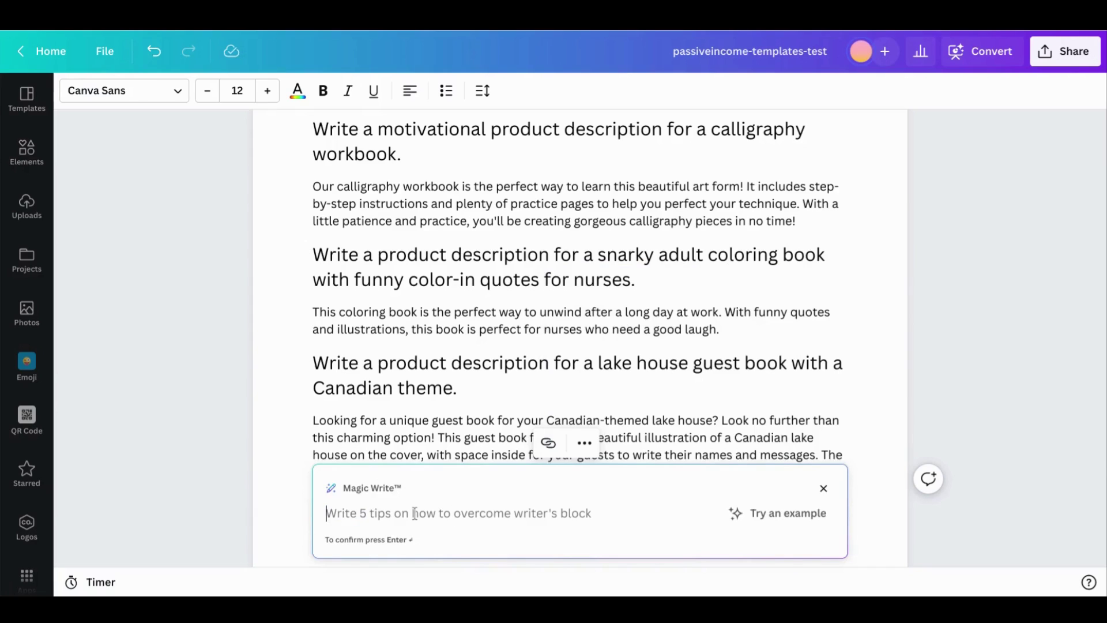
pyautogui.write('Write a ')
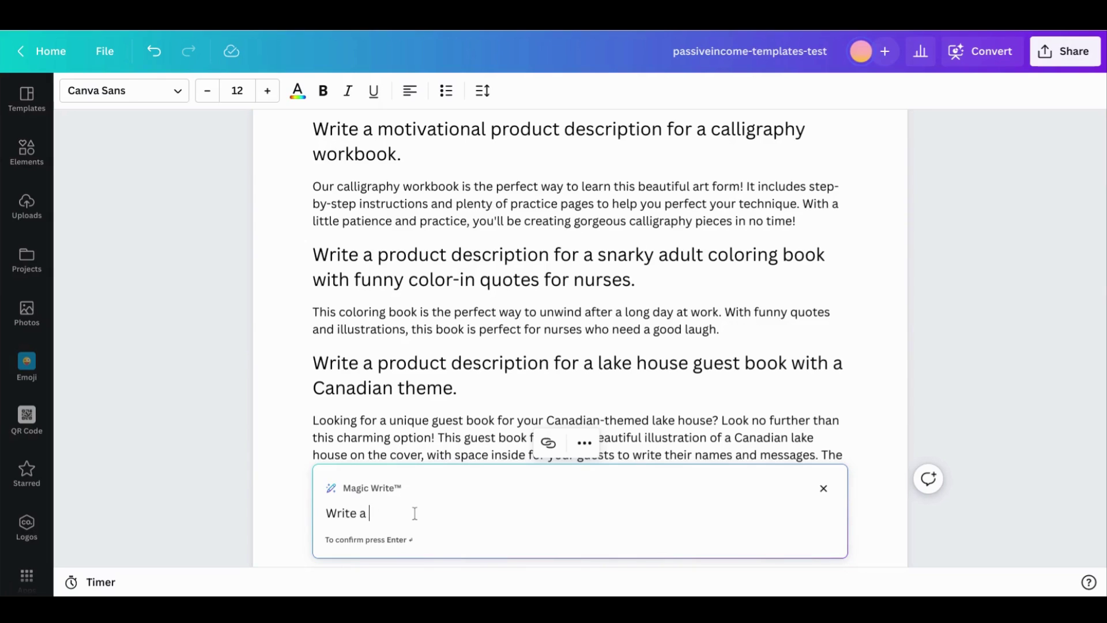
pyautogui.write('listing')
pyautogui.write('f')
pyautogui.write('or a ')
pyautogui.write('knitting pa')
pyautogui.press('BackSpace')
pyautogui.press('BackSpace')
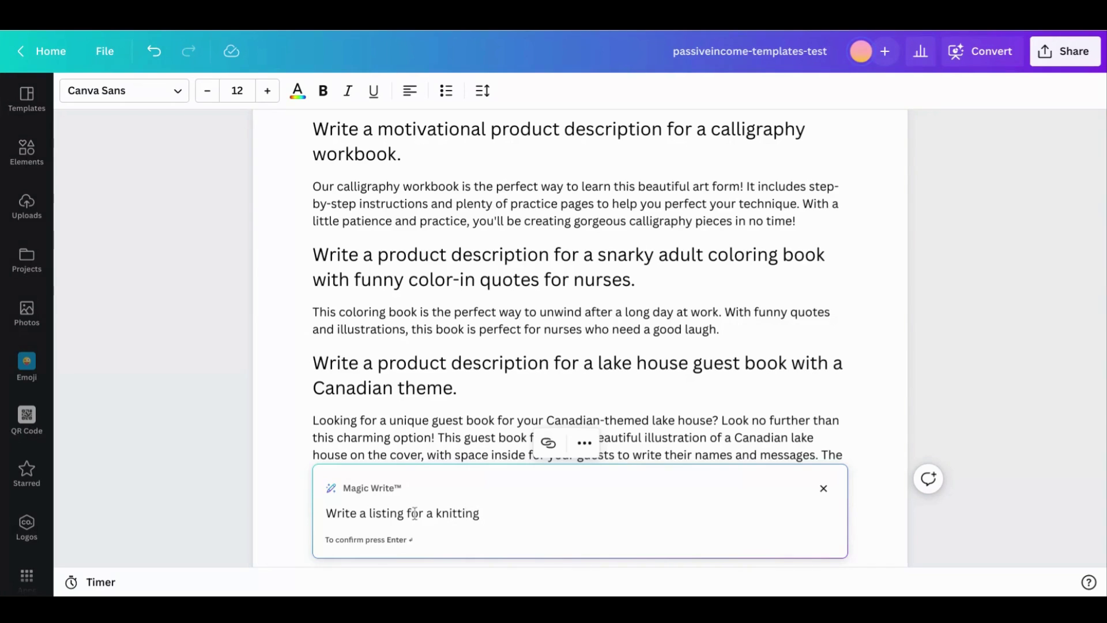
pyautogui.write('grap')
pyautogui.write('h paper bote')
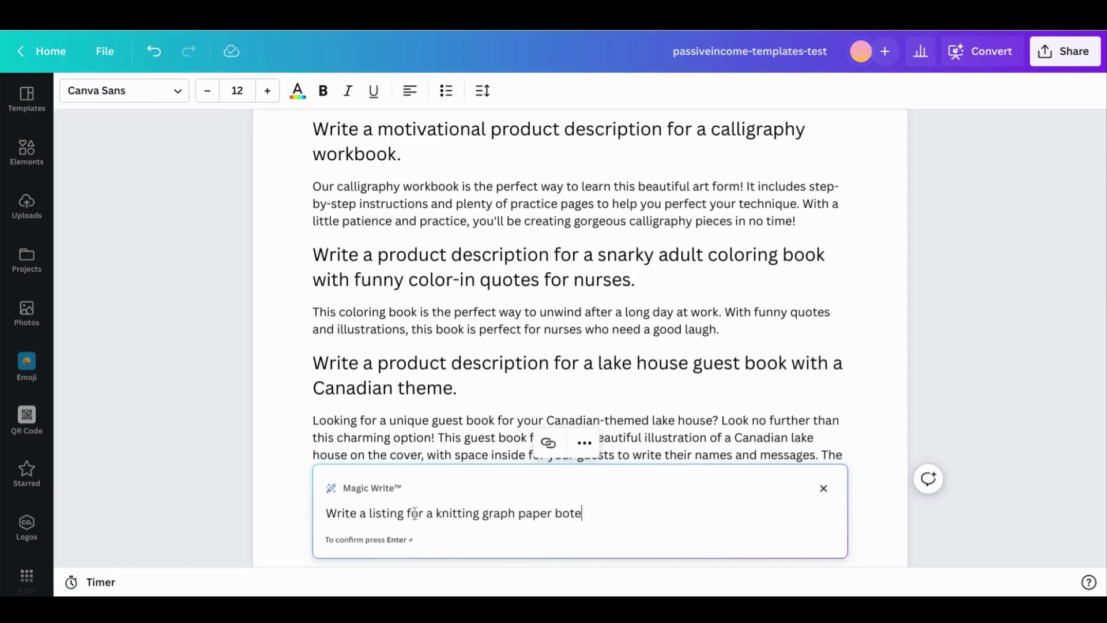
pyautogui.press('BackSpace')
pyautogui.press('BackSpace')
pyautogui.press('BackSpace')
pyautogui.write('notebook')
pyautogui.write('.')
# Submit the prompt so Magic Write writes the knitting graph paper notebook description
pyautogui.press('Return')
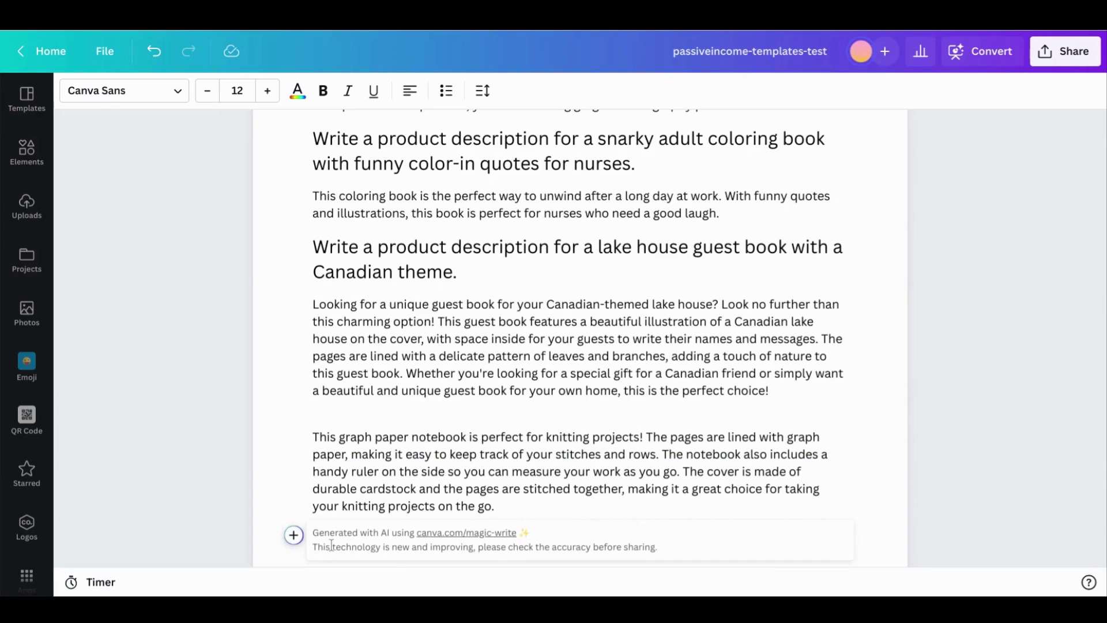
pyautogui.scroll(-1, 464, 378)
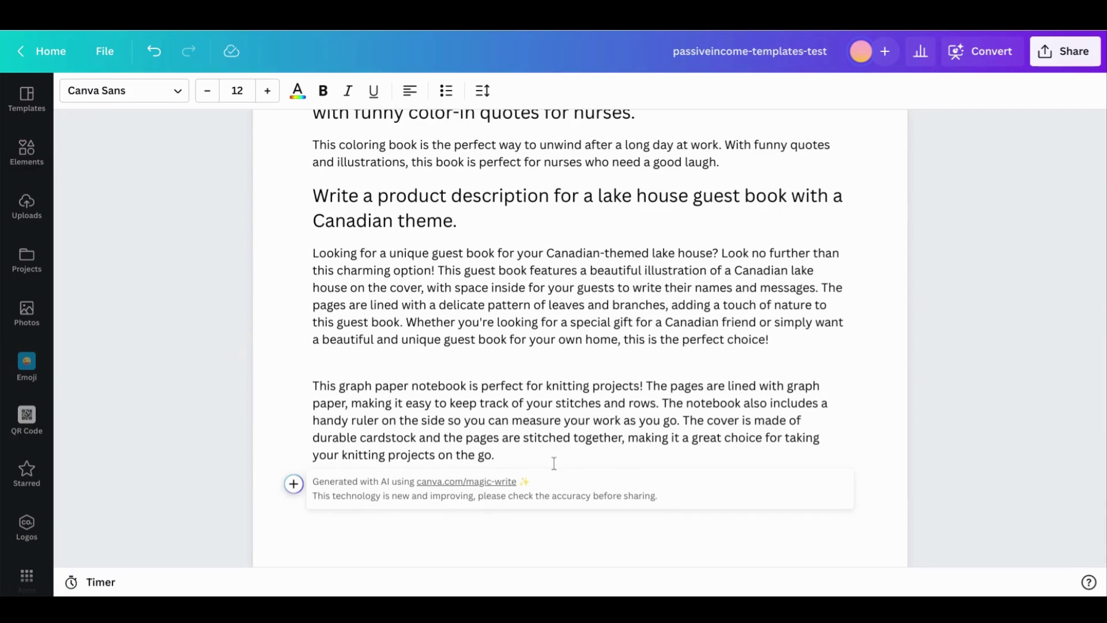
# Start a new Magic Write block below the knitting text, filled with an example prompt
pyautogui.click(294, 485)
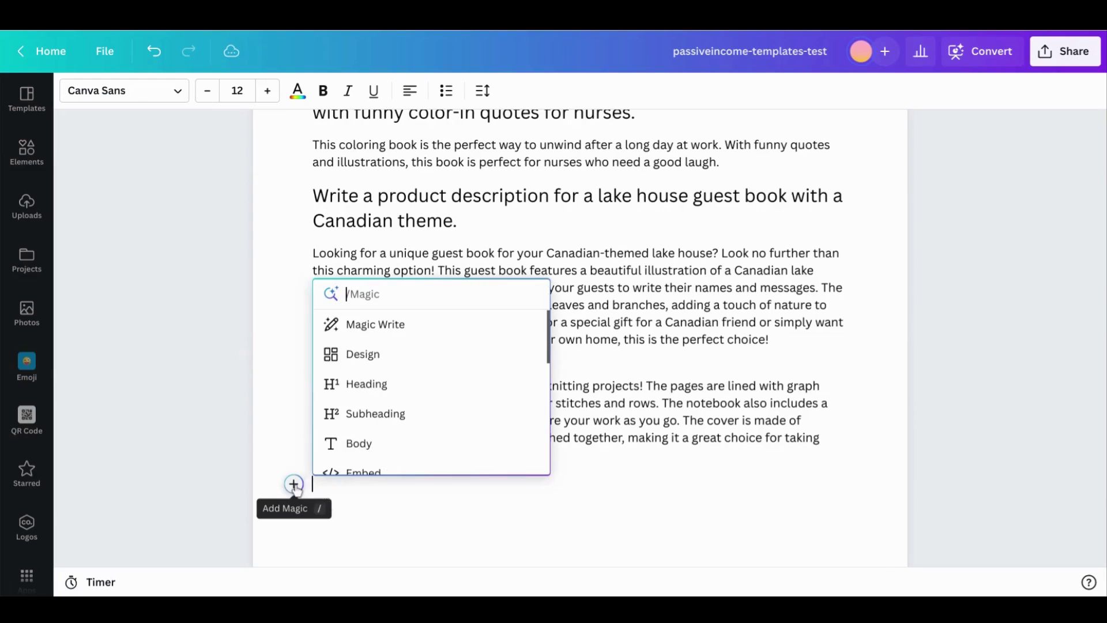
pyautogui.click(380, 323)
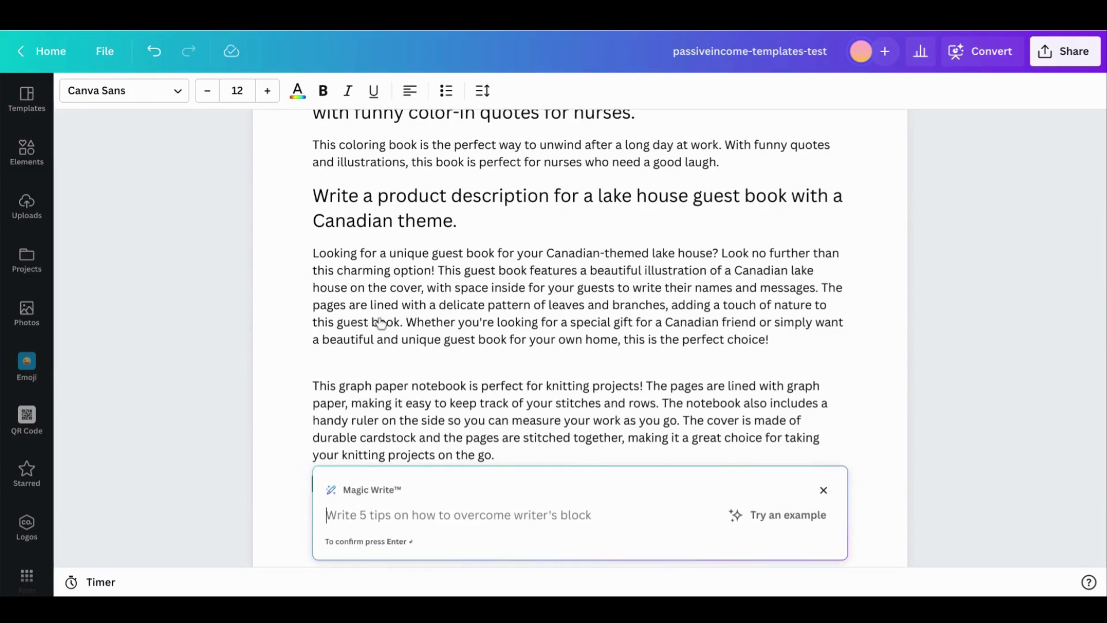
pyautogui.click(769, 517)
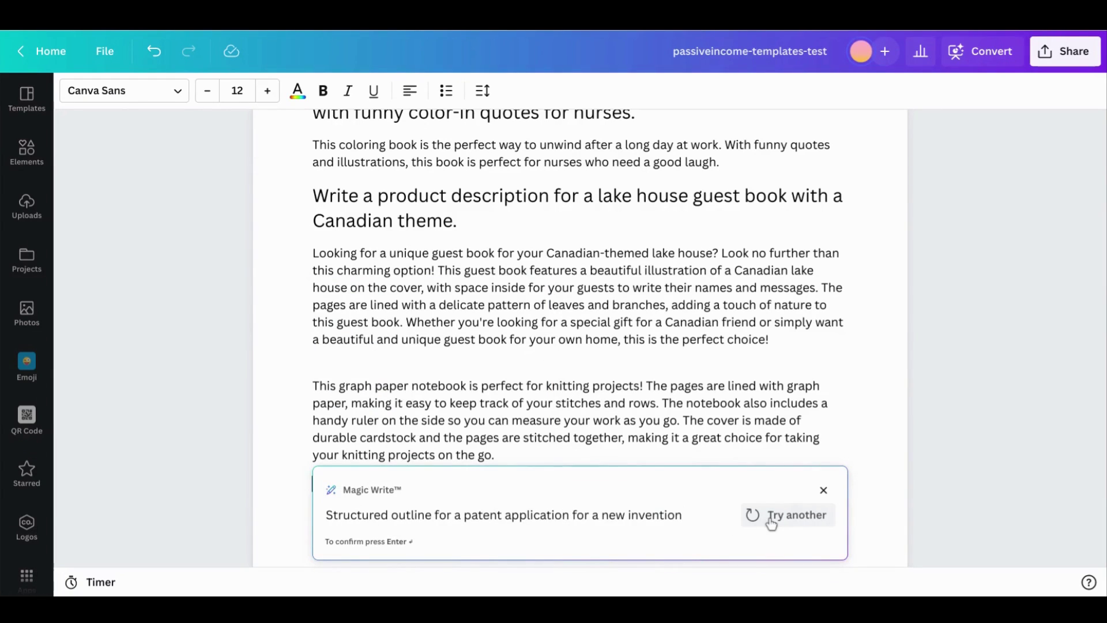
# Cycle through sample prompts, landing on three features of a blank lined notebook
pyautogui.click(770, 522)
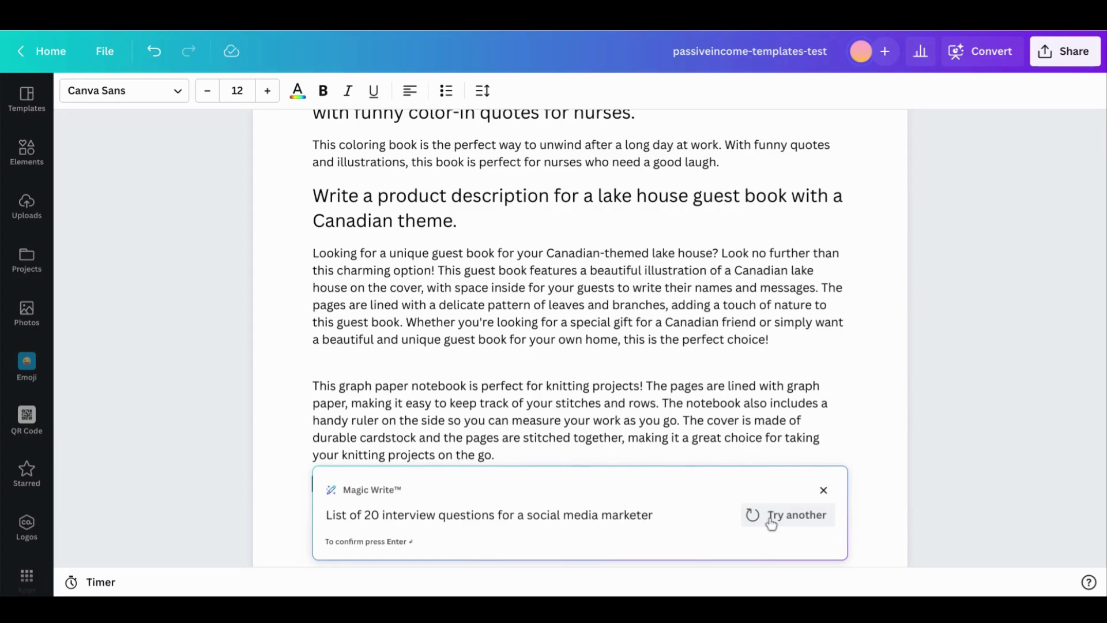
pyautogui.click(770, 522)
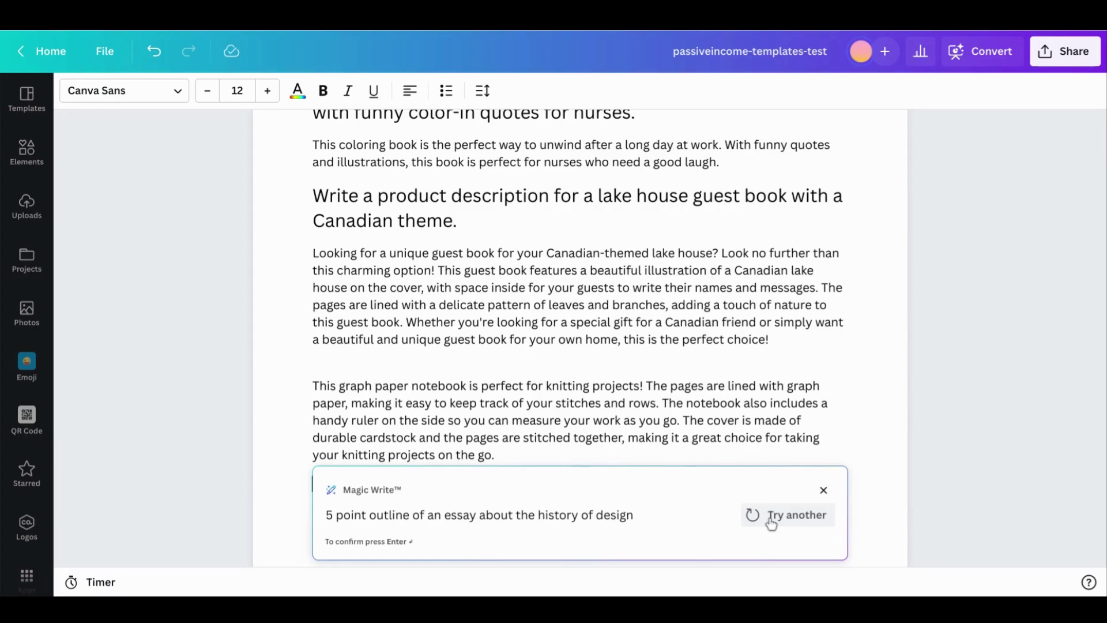
pyautogui.click(770, 523)
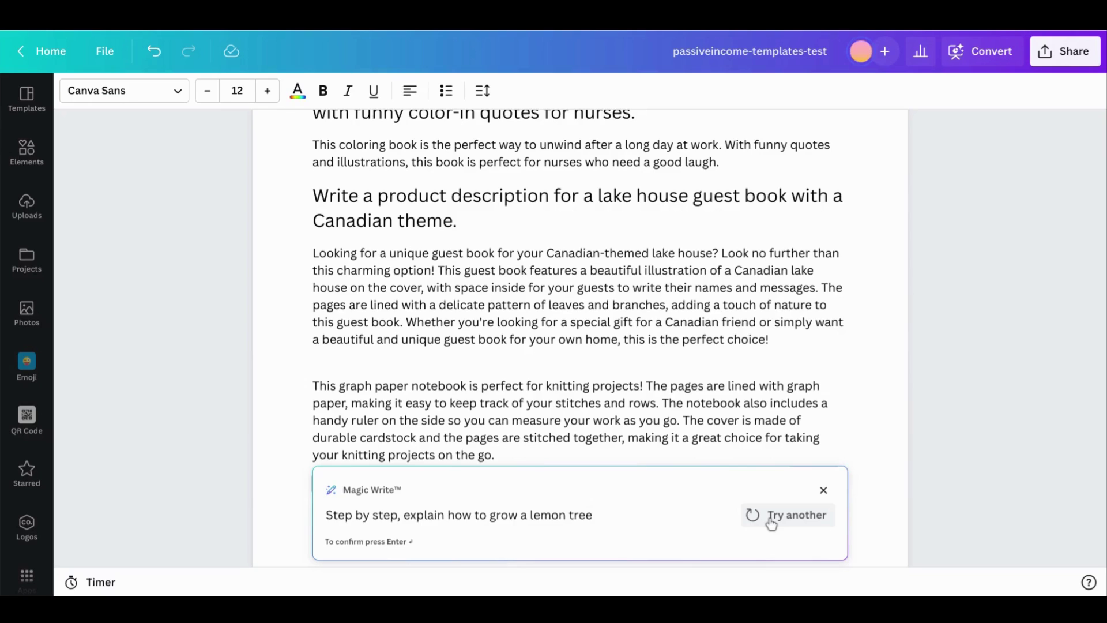
pyautogui.click(770, 522)
pyautogui.click(771, 523)
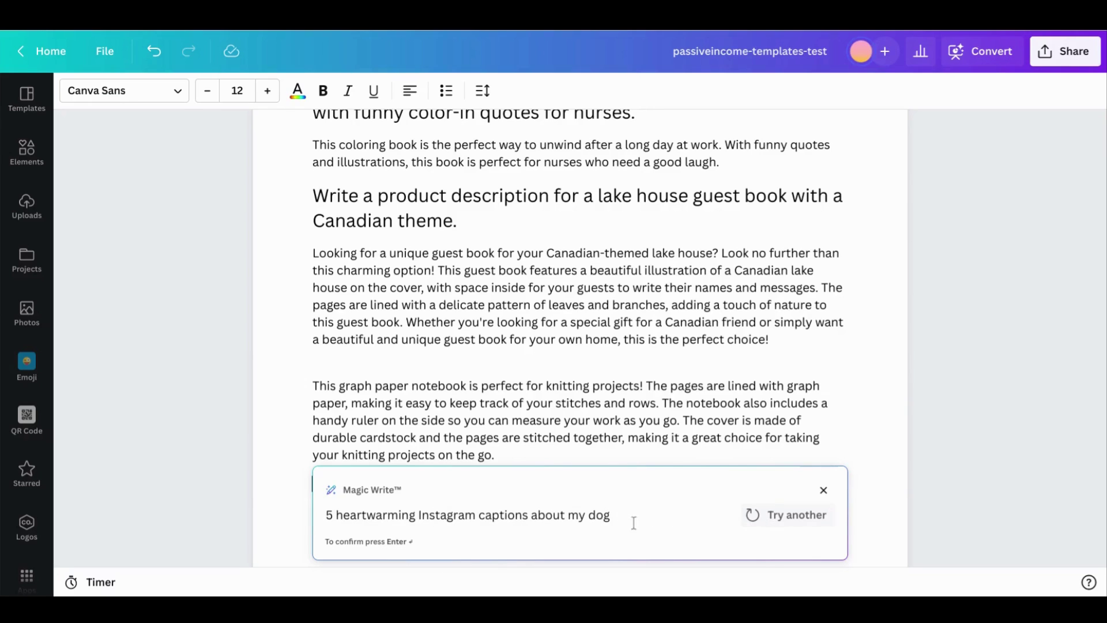
pyautogui.click(768, 518)
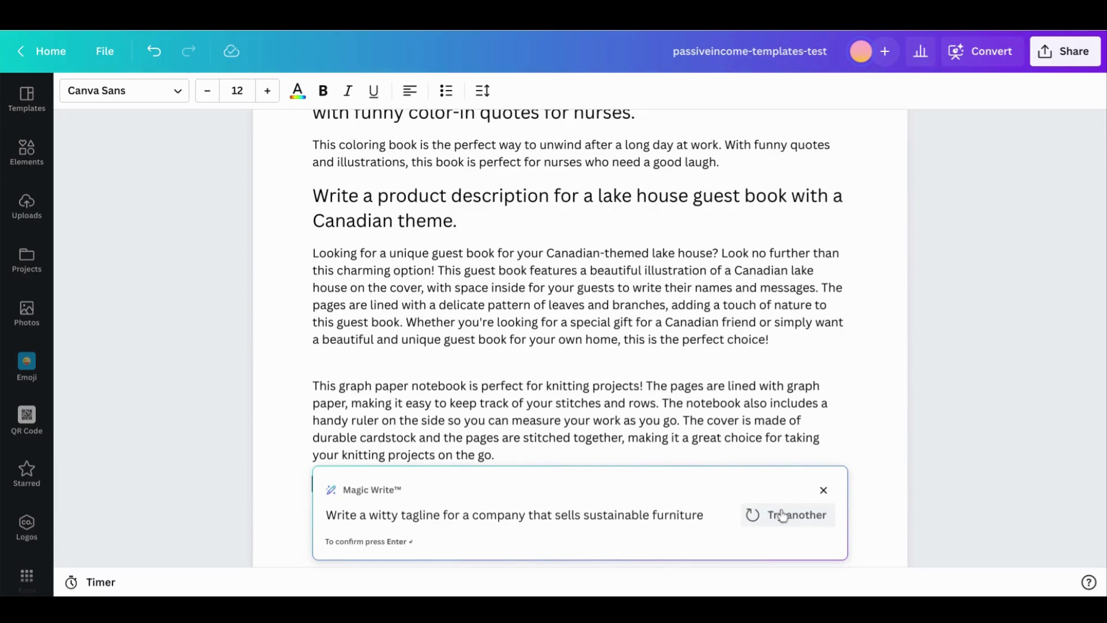
pyautogui.click(769, 519)
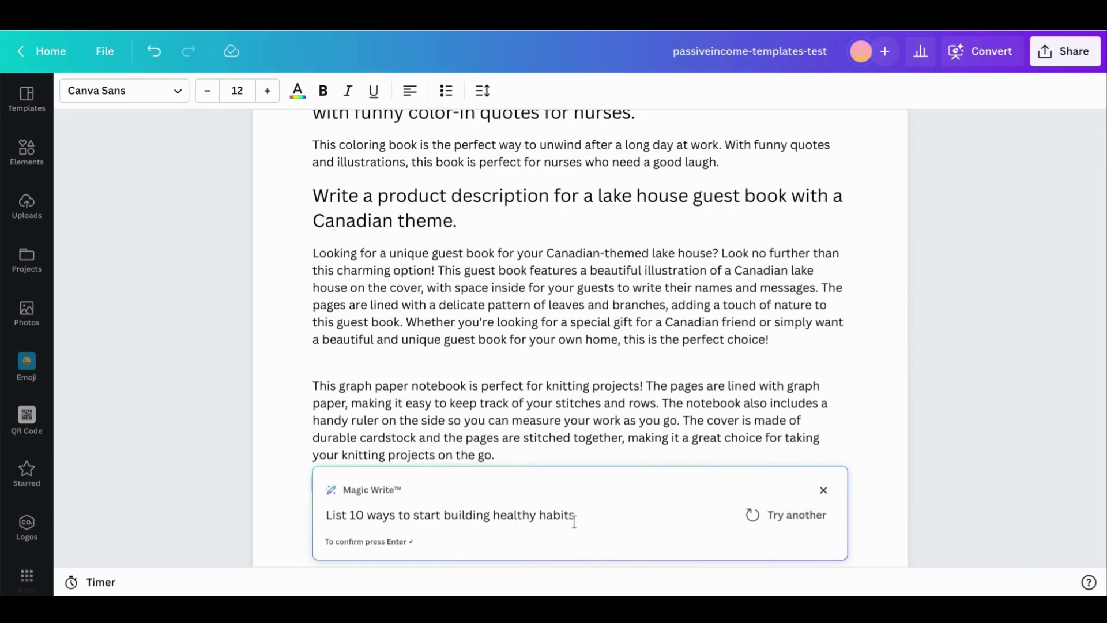
pyautogui.click(784, 525)
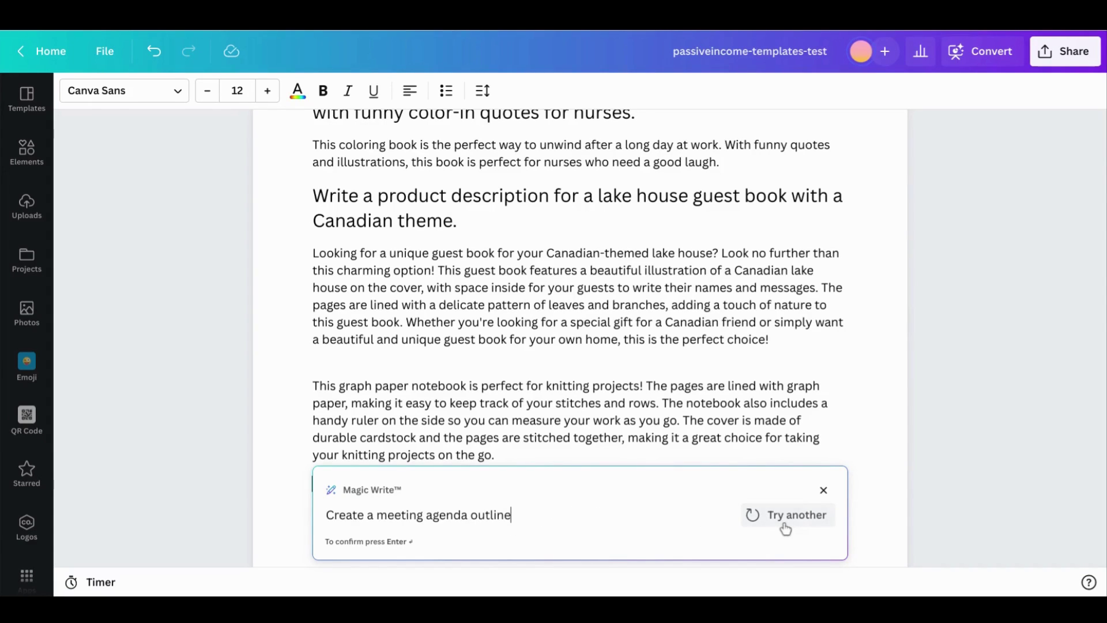
pyautogui.click(785, 519)
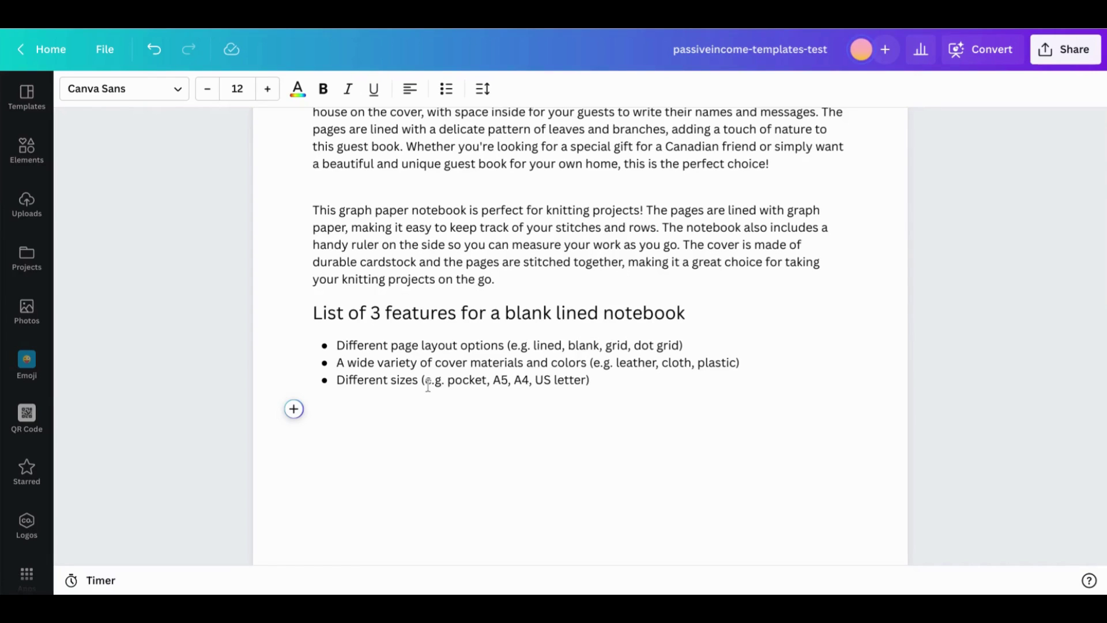
pyautogui.scroll(1, 514, 393)
pyautogui.scroll(3, 513, 393)
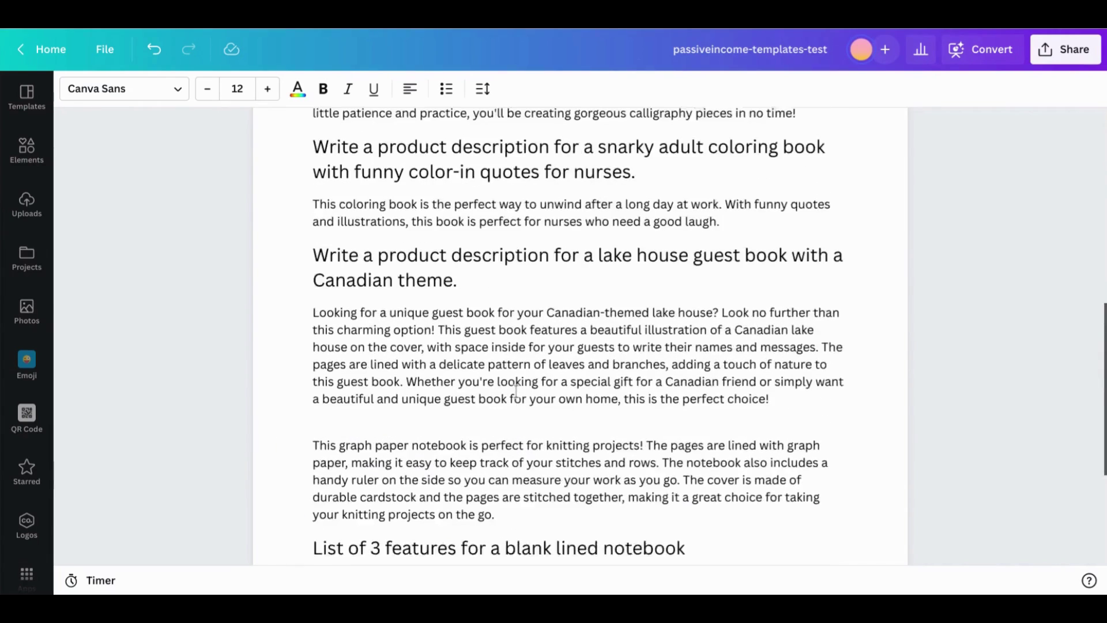
pyautogui.scroll(2, 516, 391)
pyautogui.scroll(5, 515, 391)
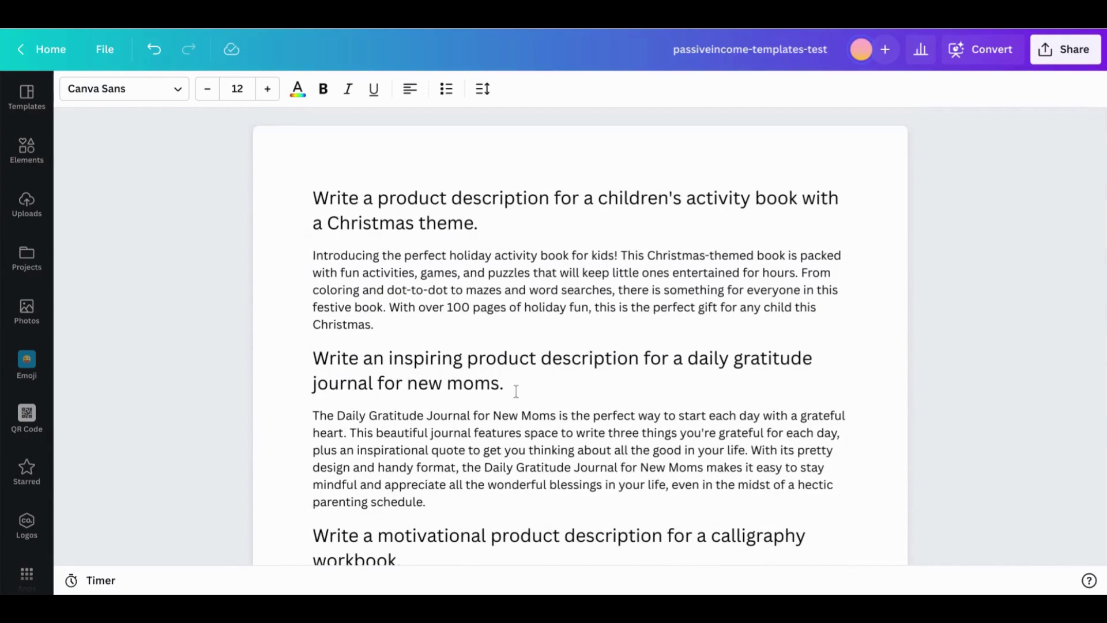